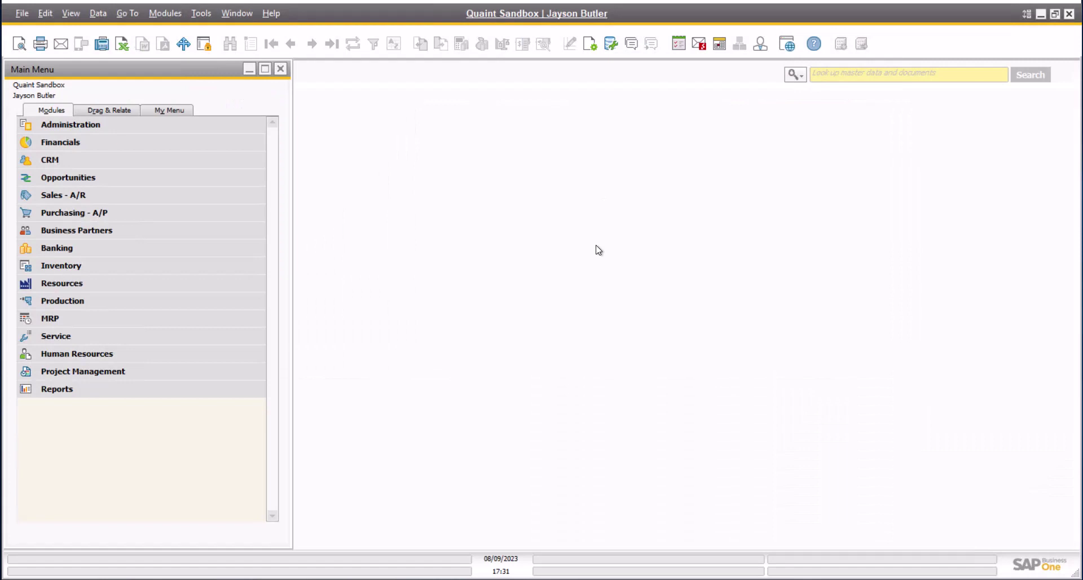
# Open a new Incoming Payments document (number 224) from Banking in the Modules menu
pyautogui.click(87, 249)
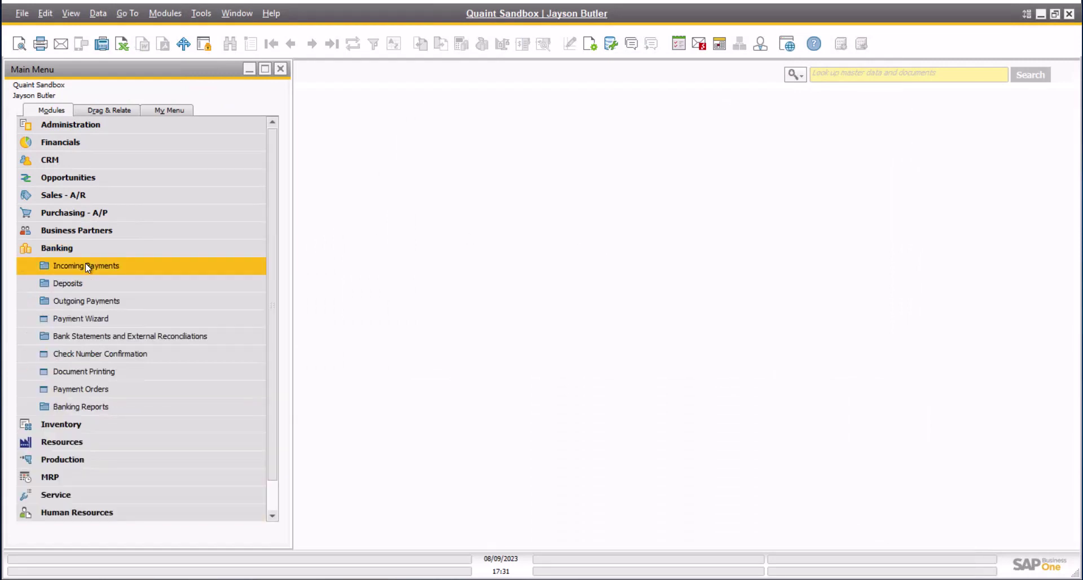
pyautogui.click(86, 264)
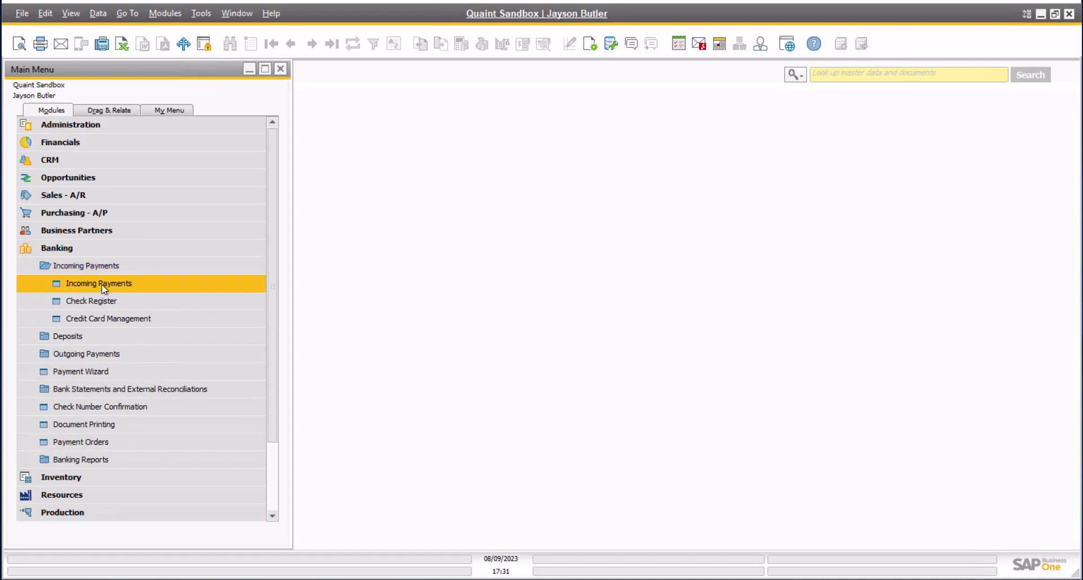
pyautogui.click(101, 284)
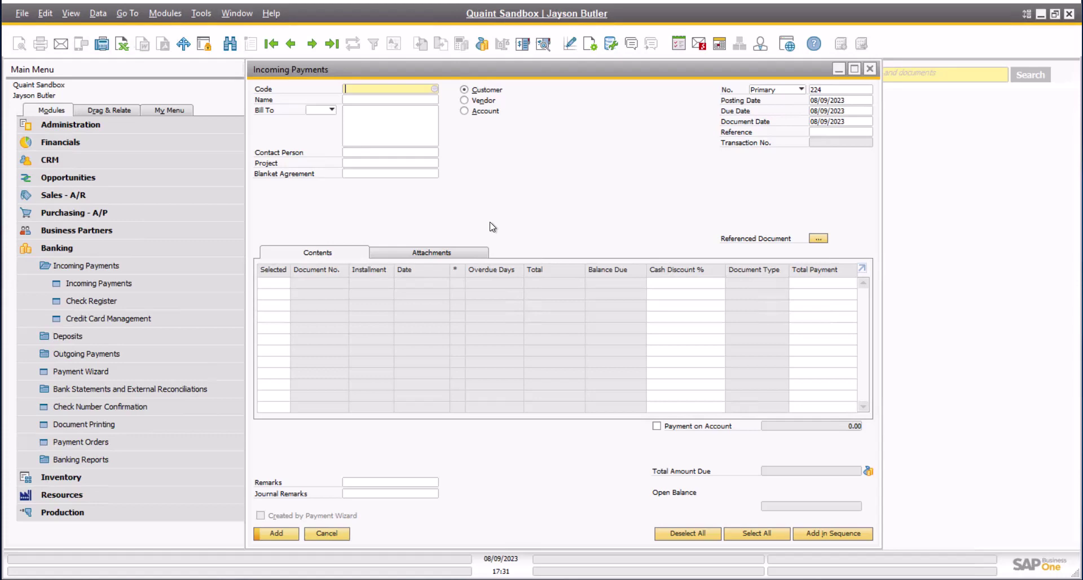
# Enter customer C40000 Earthshaker Corporation by name and scroll through its open invoices
pyautogui.click(373, 101)
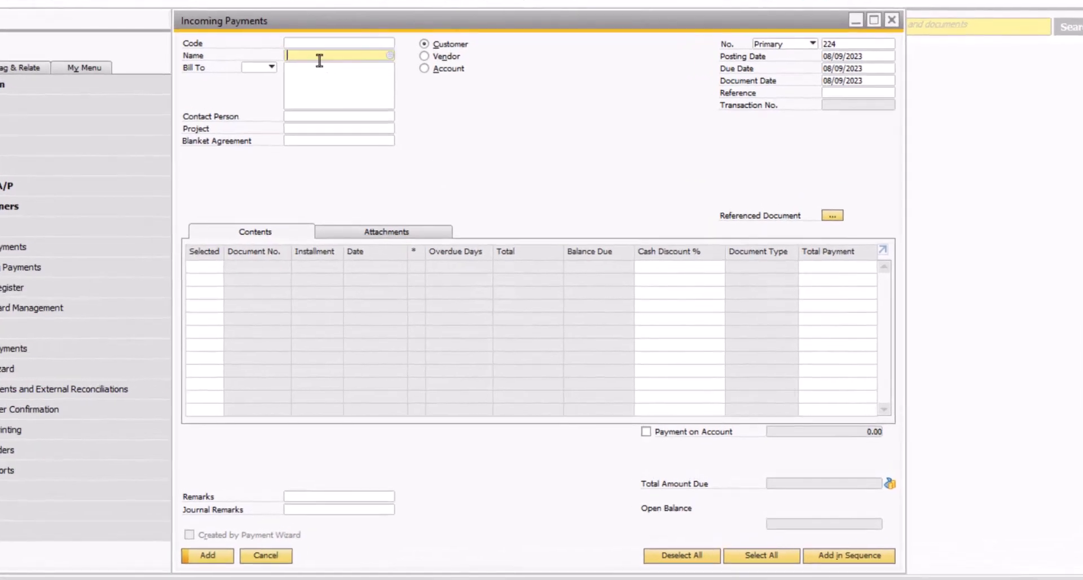
pyautogui.write('earthshaker corp')
pyautogui.press('Tab')
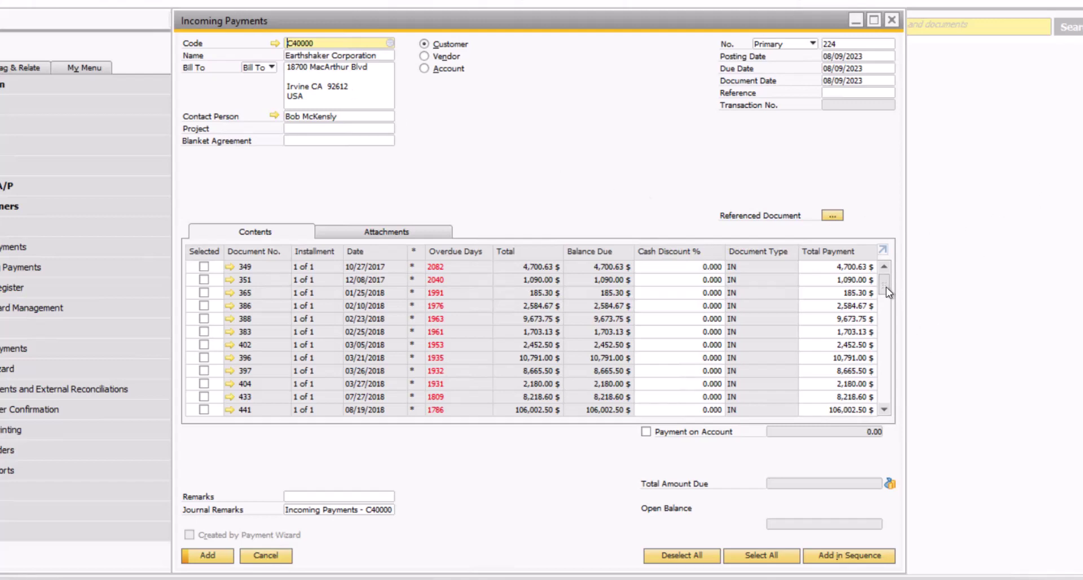
pyautogui.moveTo(886, 287); pyautogui.dragTo(873, 412)
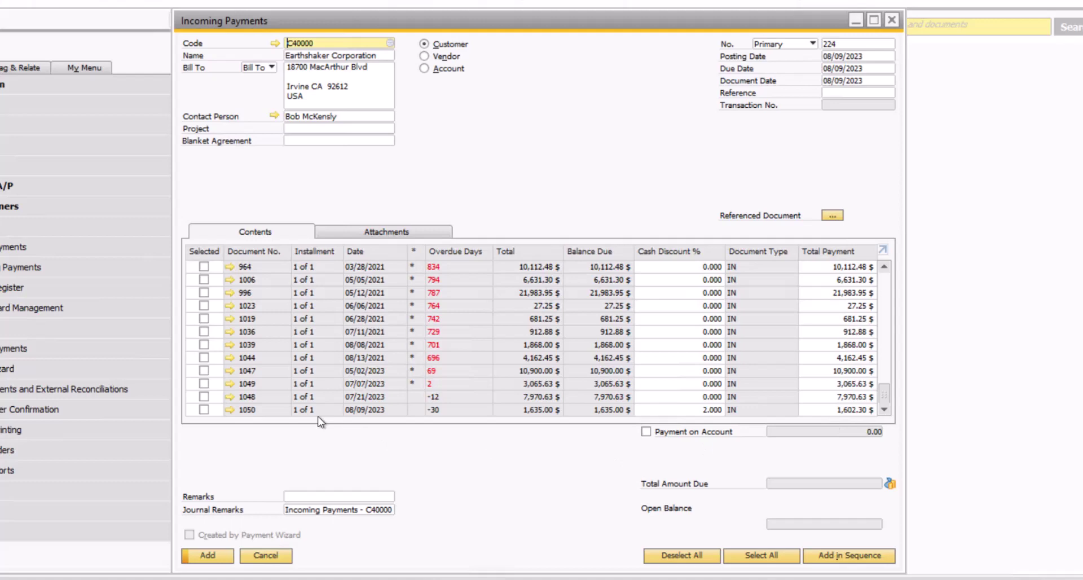
# Tick invoices 1044, 1047, 1048 and 1050 so 24,635.38 $ is due
pyautogui.click(204, 360)
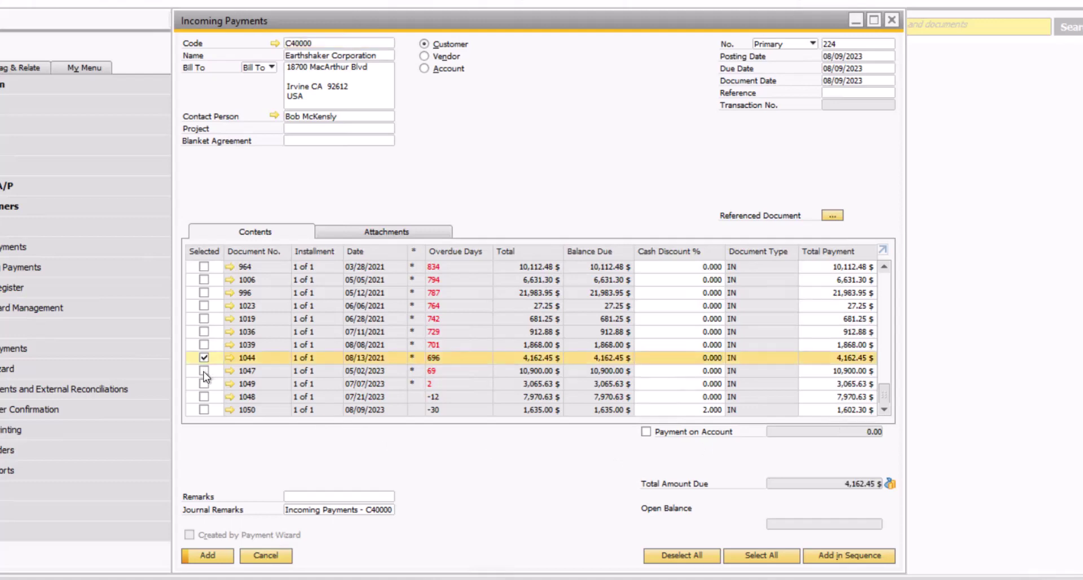
pyautogui.click(203, 371)
pyautogui.click(206, 399)
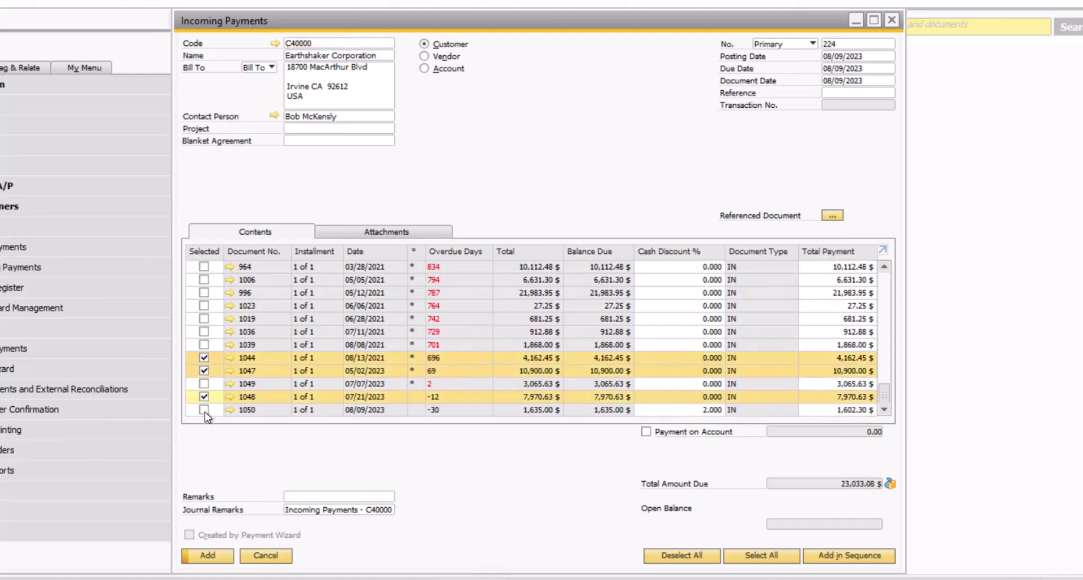
pyautogui.click(205, 411)
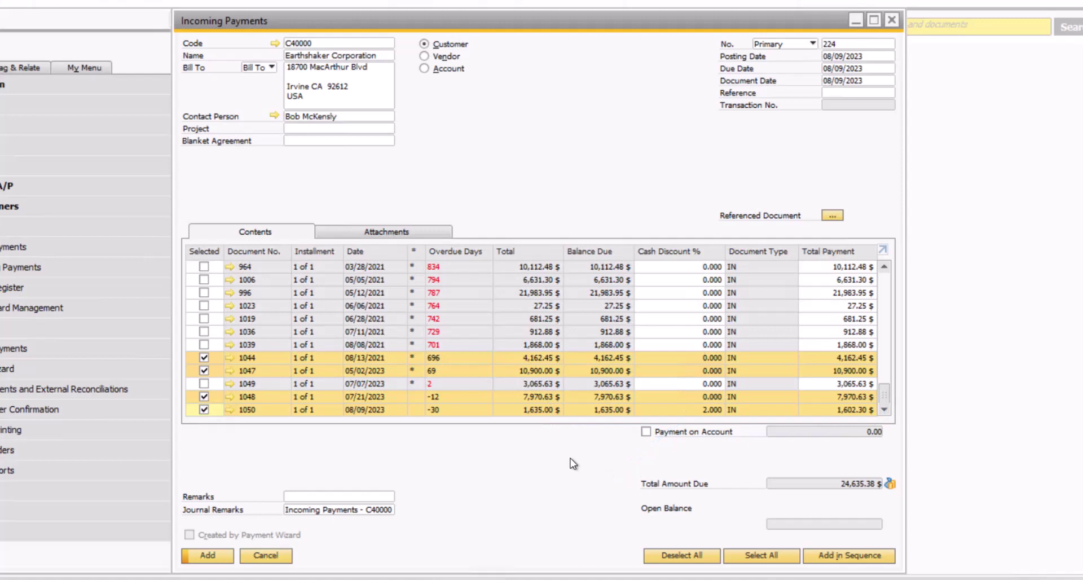
# Give invoice 1048 a 1% cash discount
pyautogui.click(706, 397)
pyautogui.write('1')
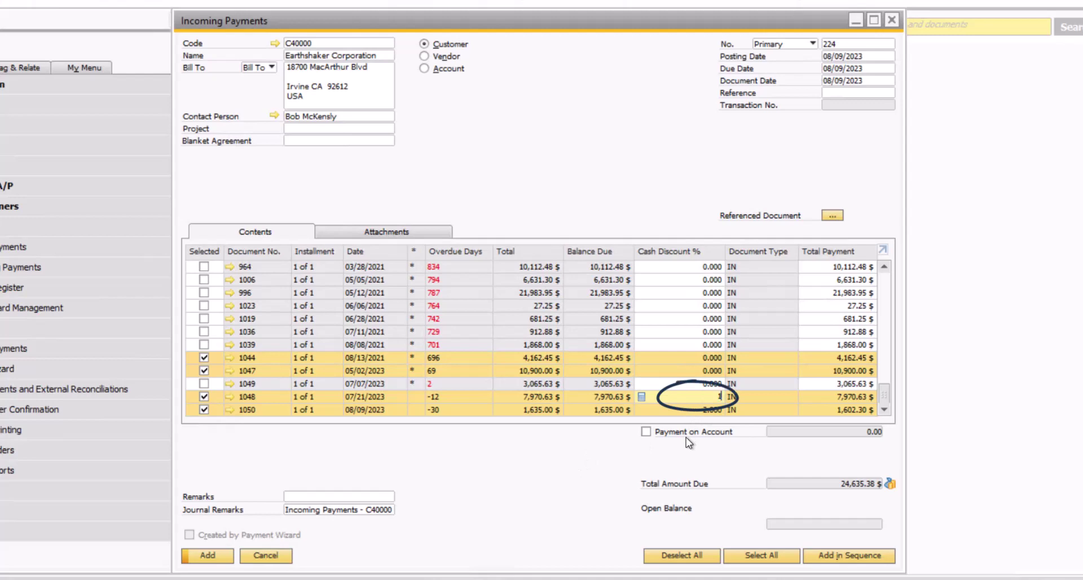
pyautogui.press('Tab')
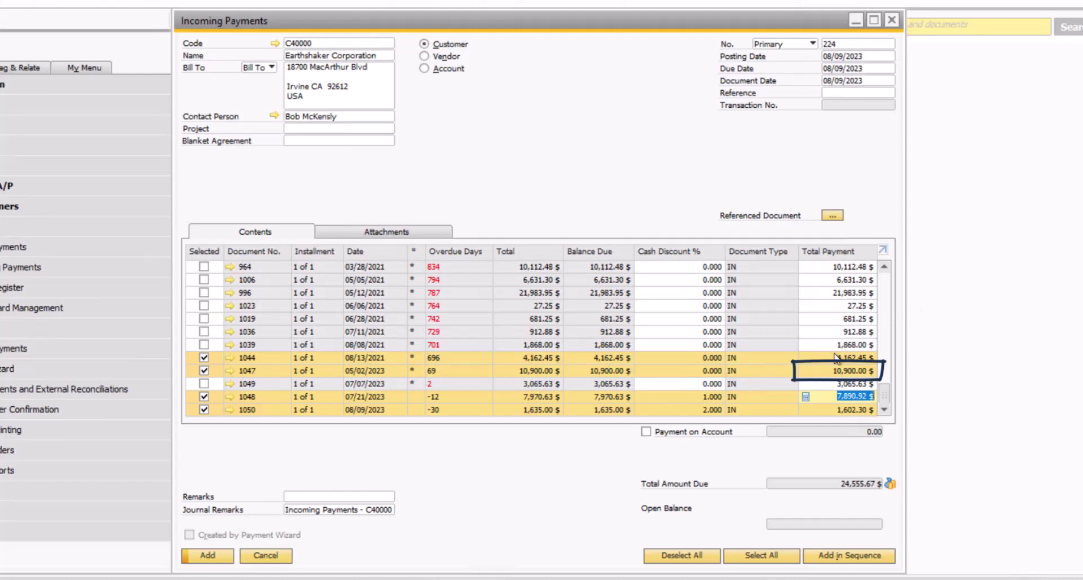
# Pay only 5,000.00 $ of invoice 1047, bringing the total due to 18,655.67 $
pyautogui.click(827, 370)
pyautogui.write('5000')
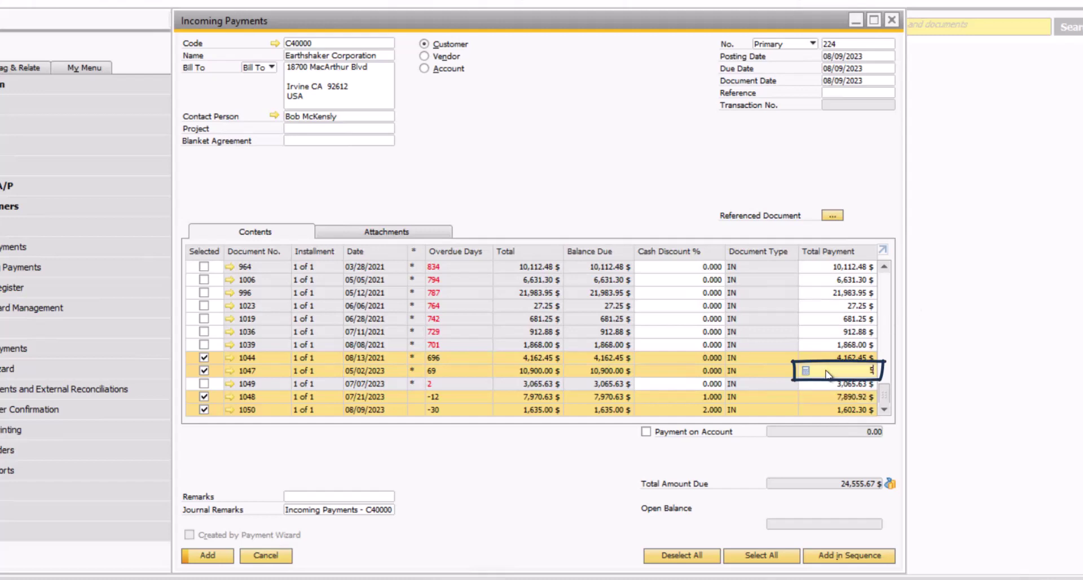
pyautogui.press('Tab')
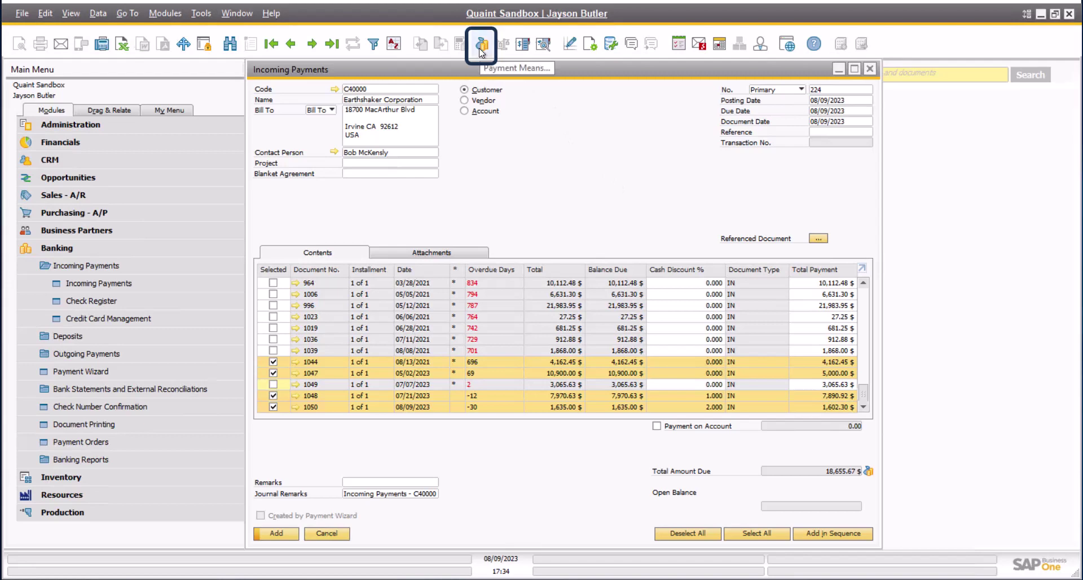
# Open Payment Means from the Incoming Payments form's right-click menu
pyautogui.rightClick(529, 161)
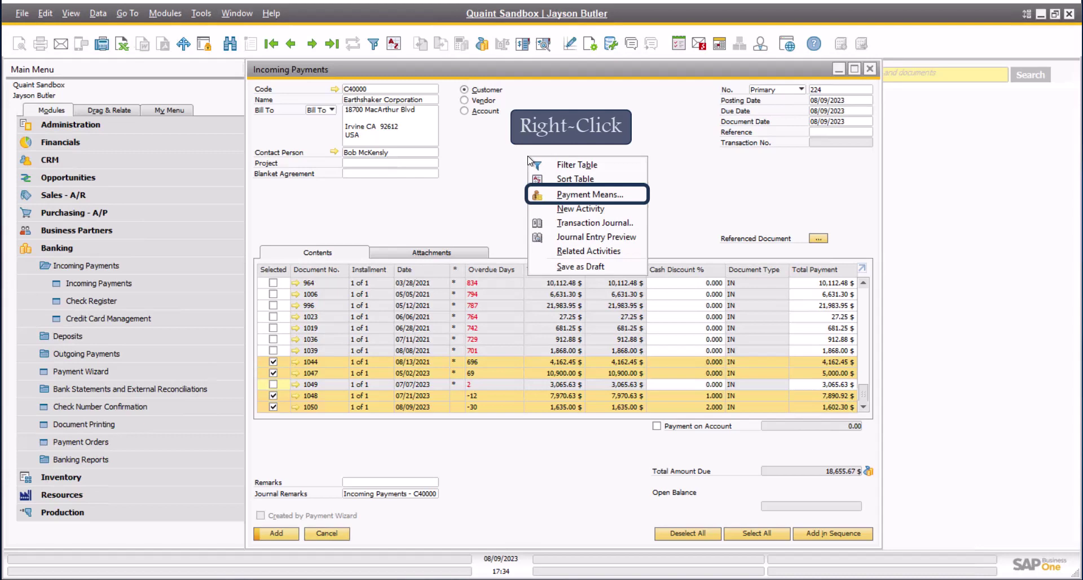
pyautogui.click(568, 195)
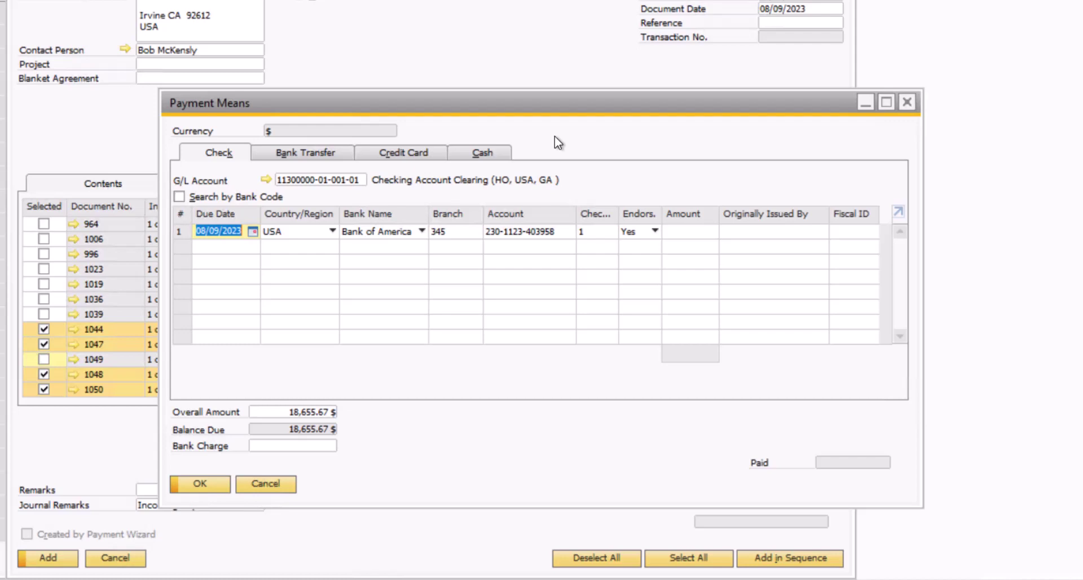
pyautogui.press('Home')
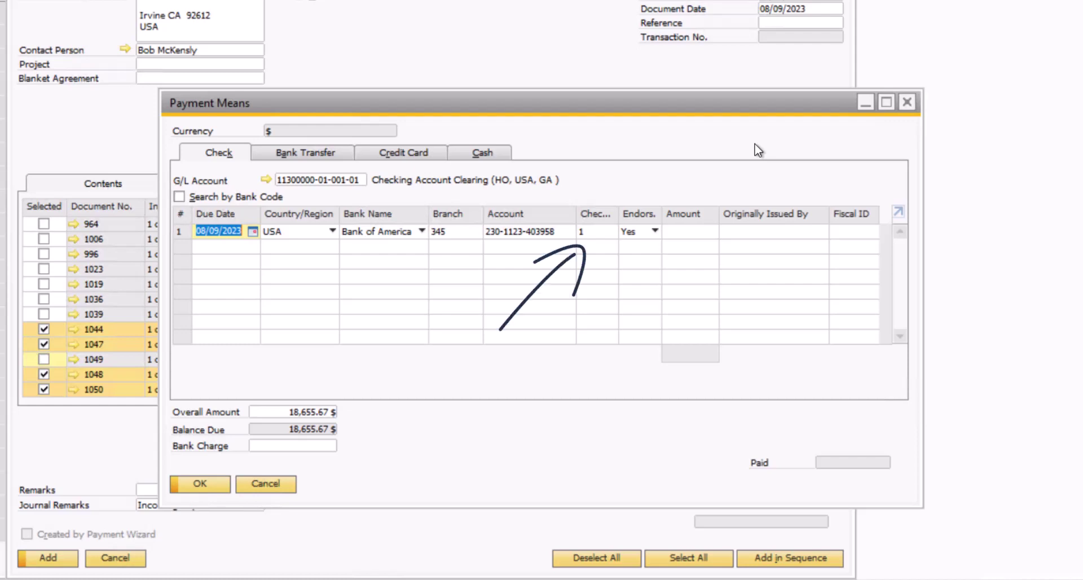
# Enter check number 892023 and fill its amount with the 18,655.67 $ balance
pyautogui.click(603, 232)
pyautogui.write('892023')
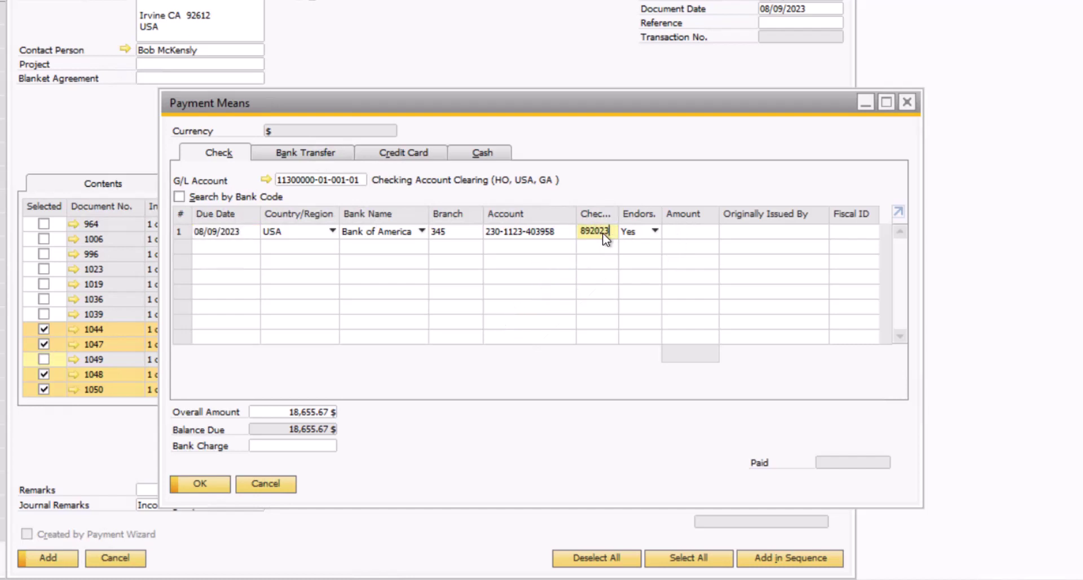
pyautogui.press('Tab')
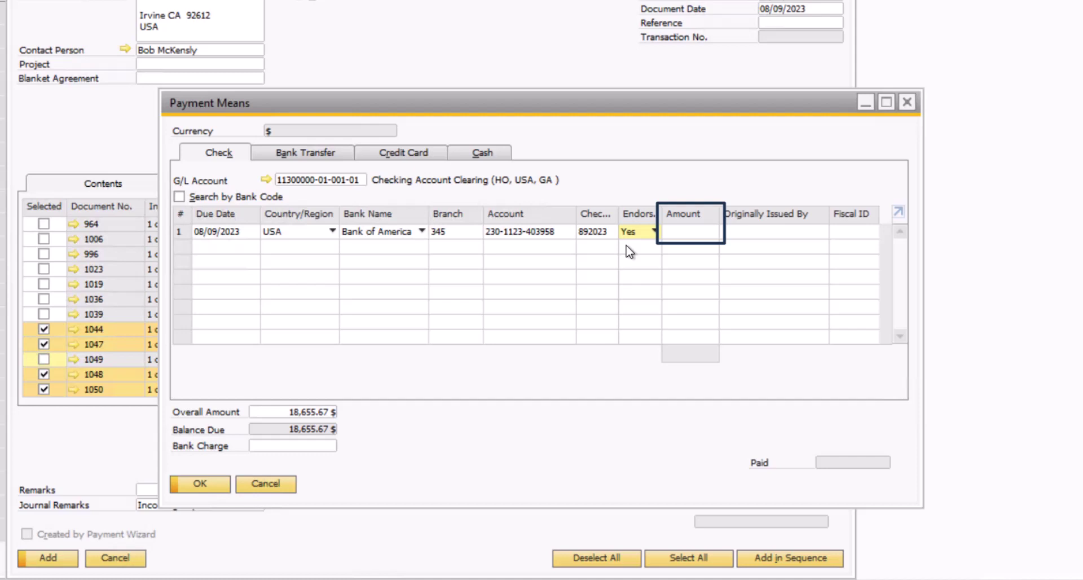
pyautogui.click(696, 232)
pyautogui.hotkey('ctrl', 'b')
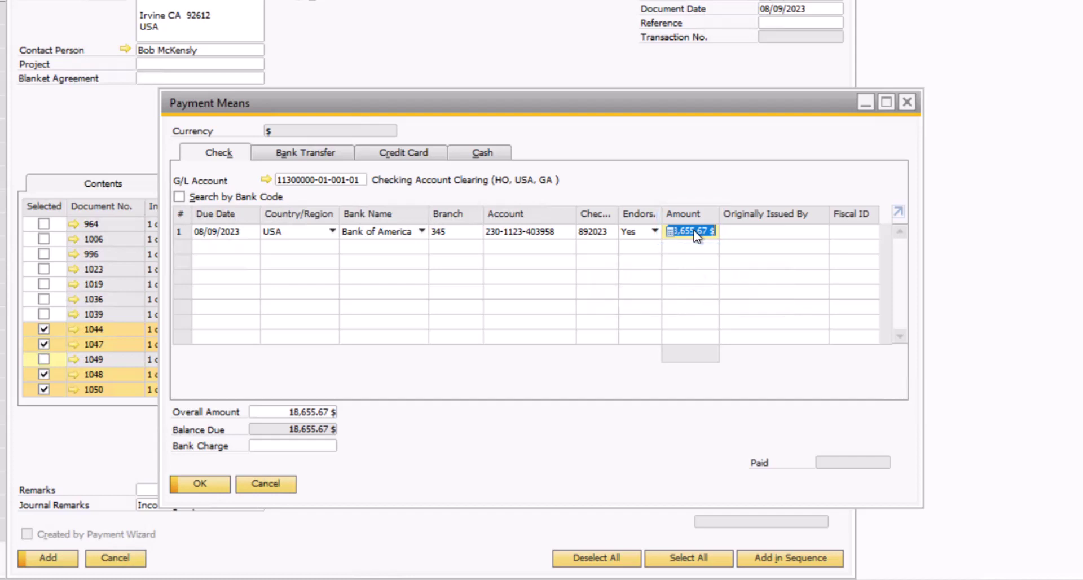
pyautogui.press('Tab')
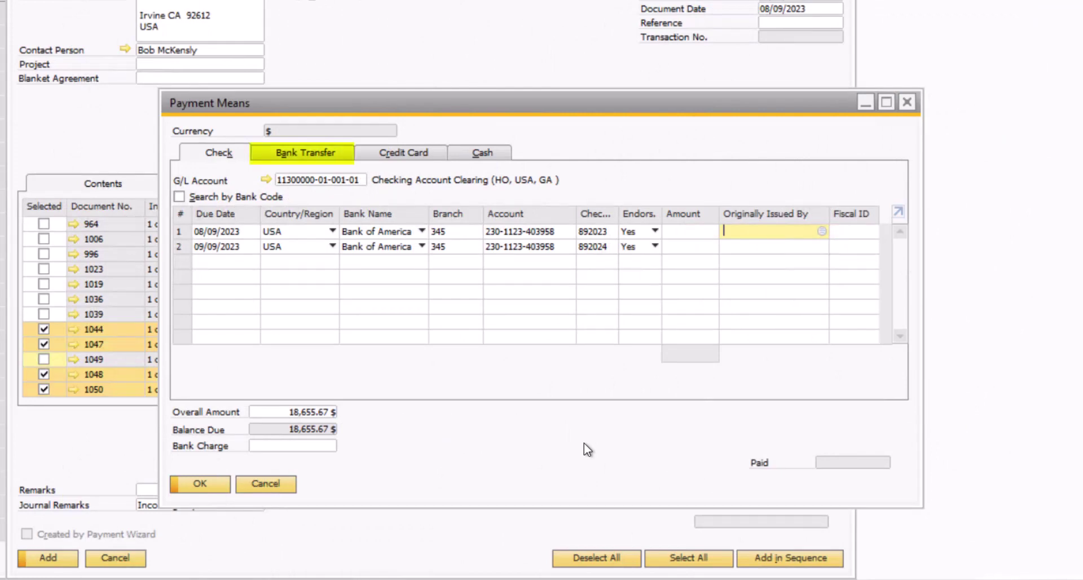
# Enter bank transfer account 1120 (Cash at Bank - Checking), date 08/09/2023 and reference TRNSFR 4511
pyautogui.click(330, 158)
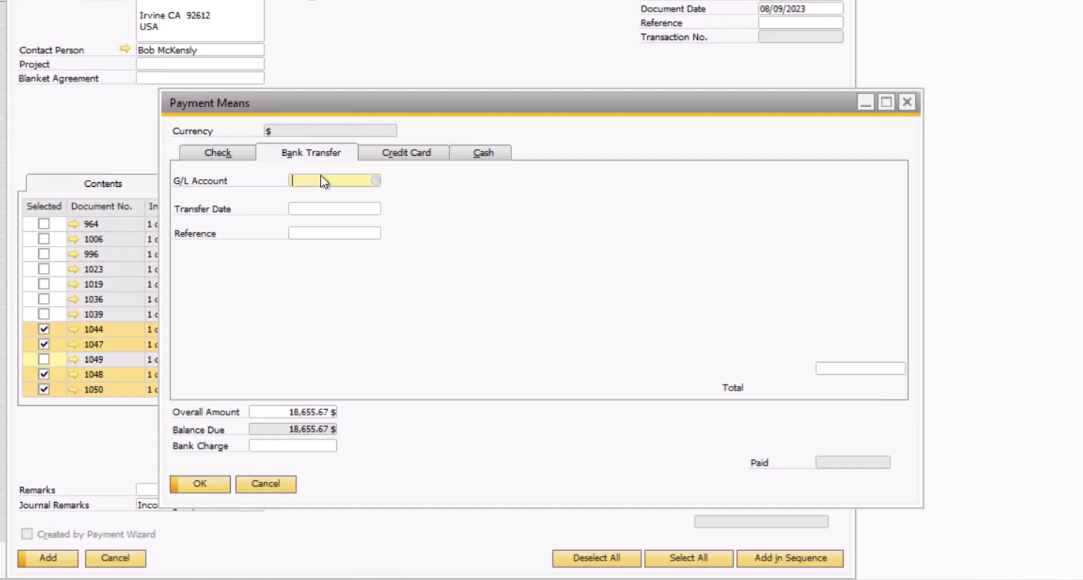
pyautogui.write('1120')
pyautogui.press('Tab')
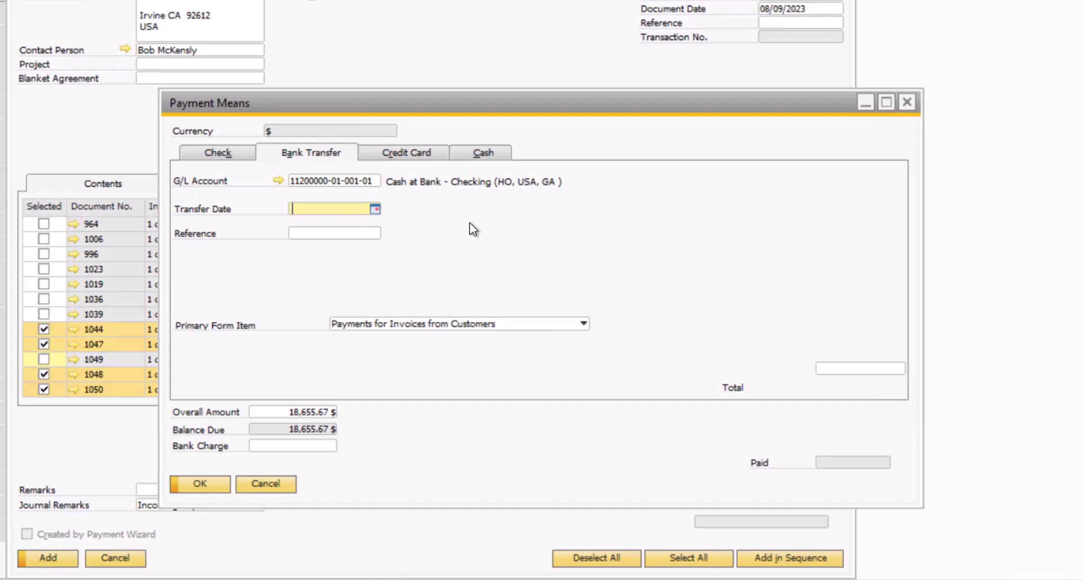
pyautogui.write('8/9/23')
pyautogui.press('Tab')
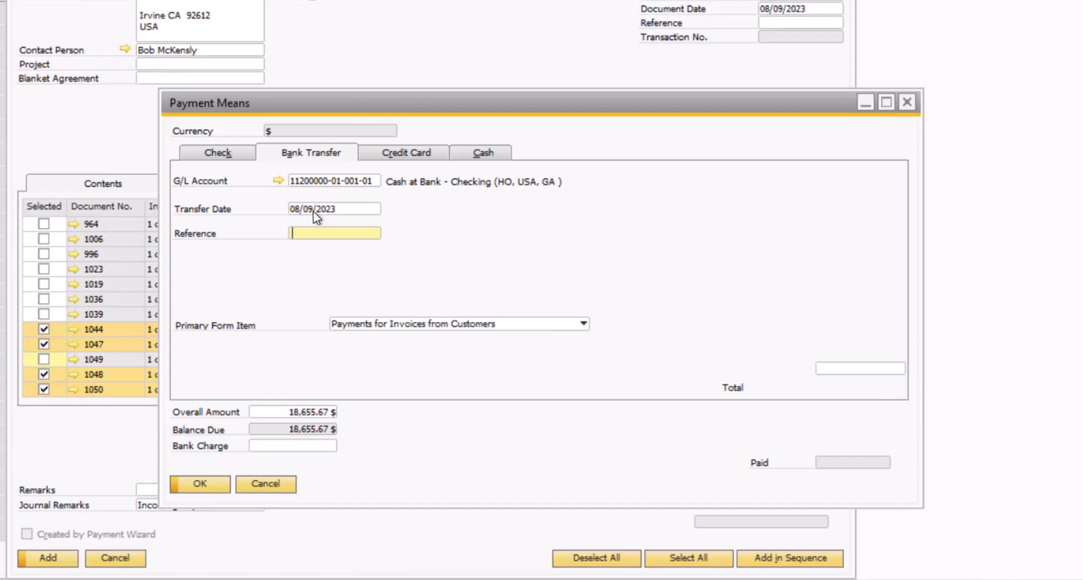
pyautogui.write('TRNSFR 4511')
# Fill the bank transfer total with the outstanding balance using Ctrl+B
pyautogui.click(842, 372)
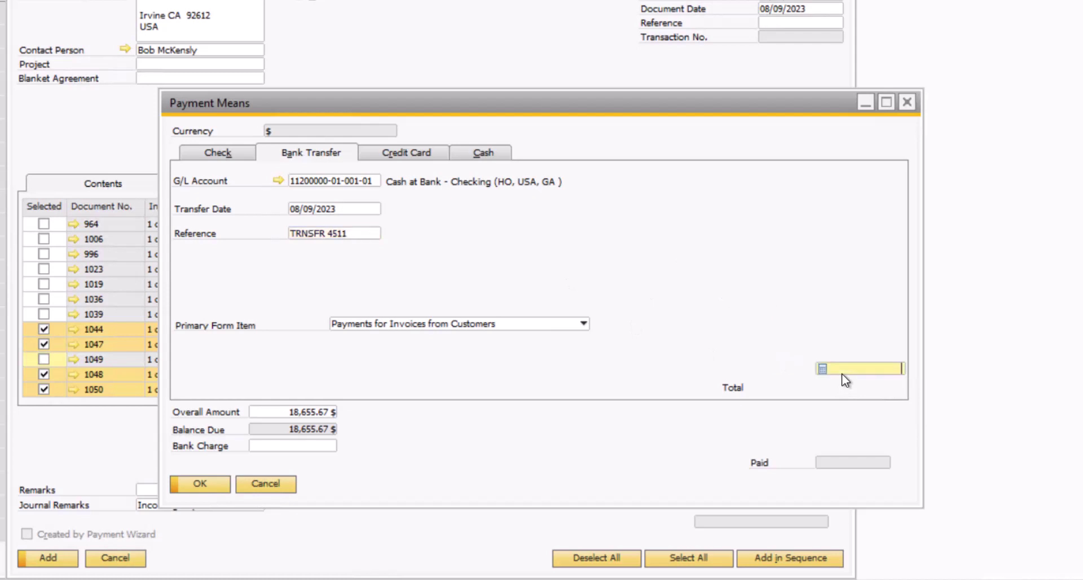
pyautogui.hotkey('ctrl', 'b')
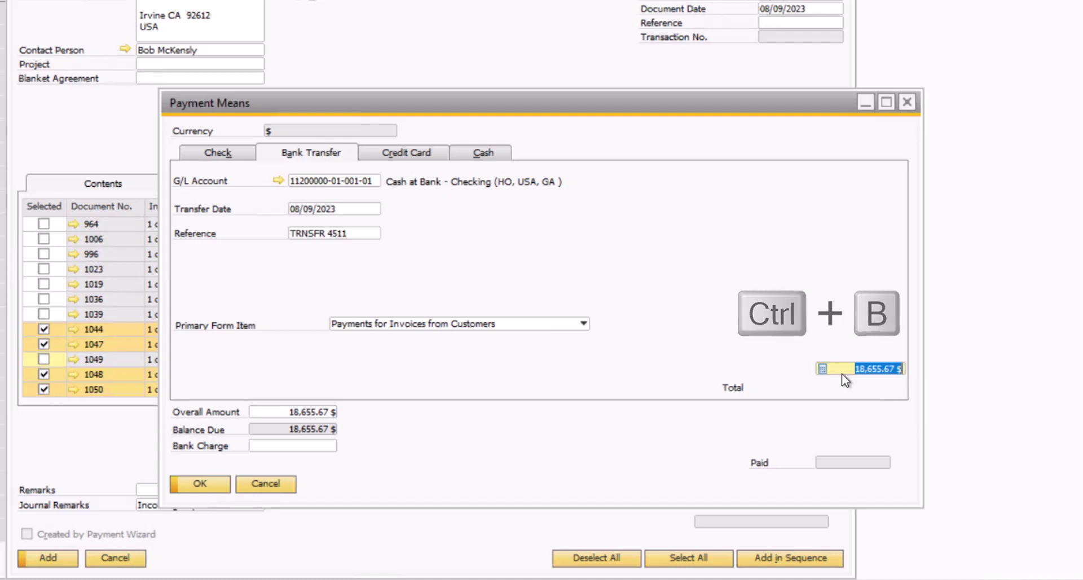
pyautogui.press('Tab')
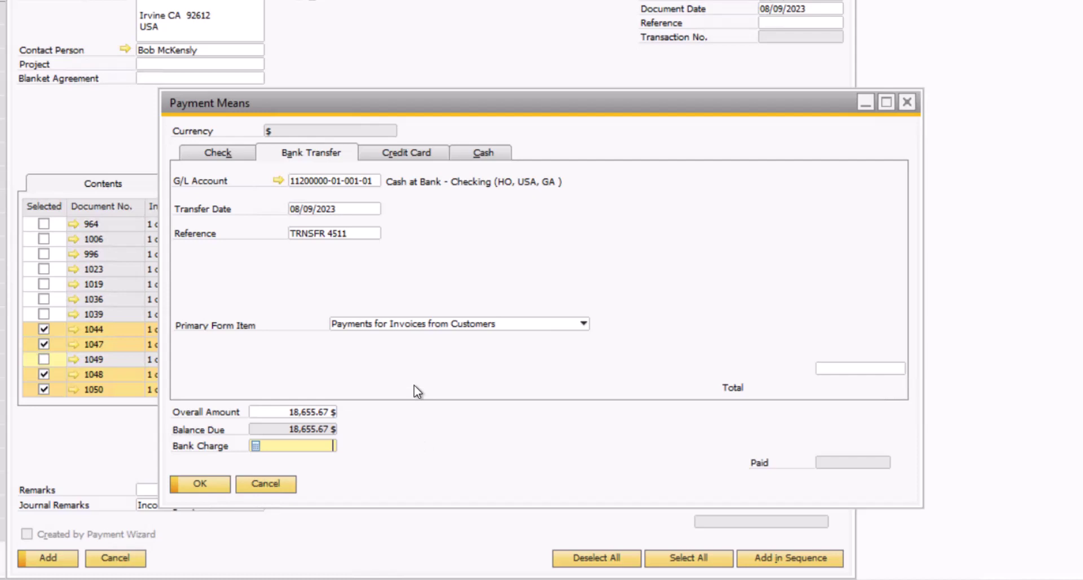
# Replace the credit card number with 1208 and fill in its Valid Until date
pyautogui.click(404, 163)
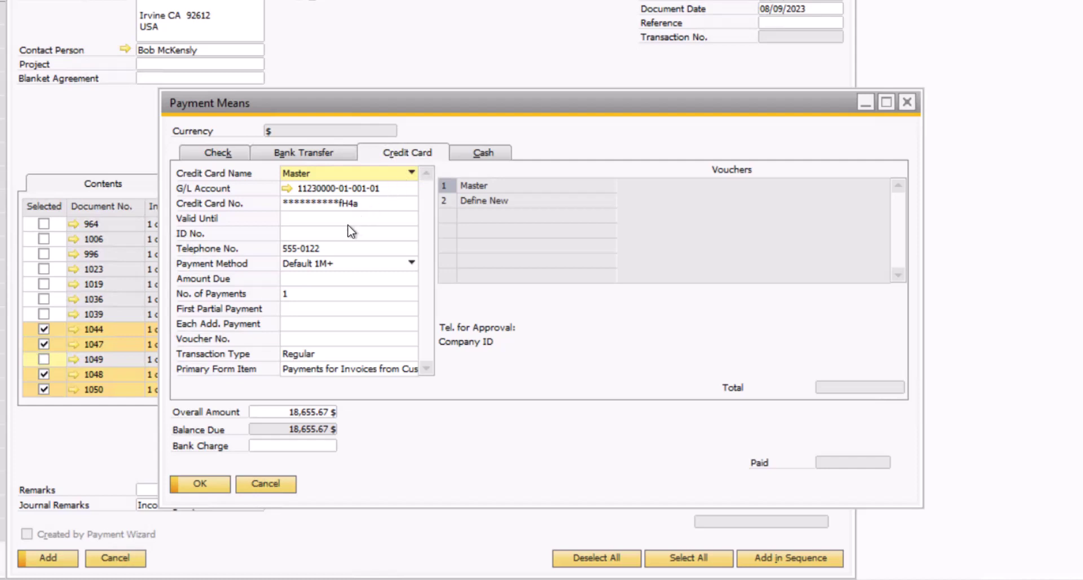
pyautogui.doubleClick(324, 207)
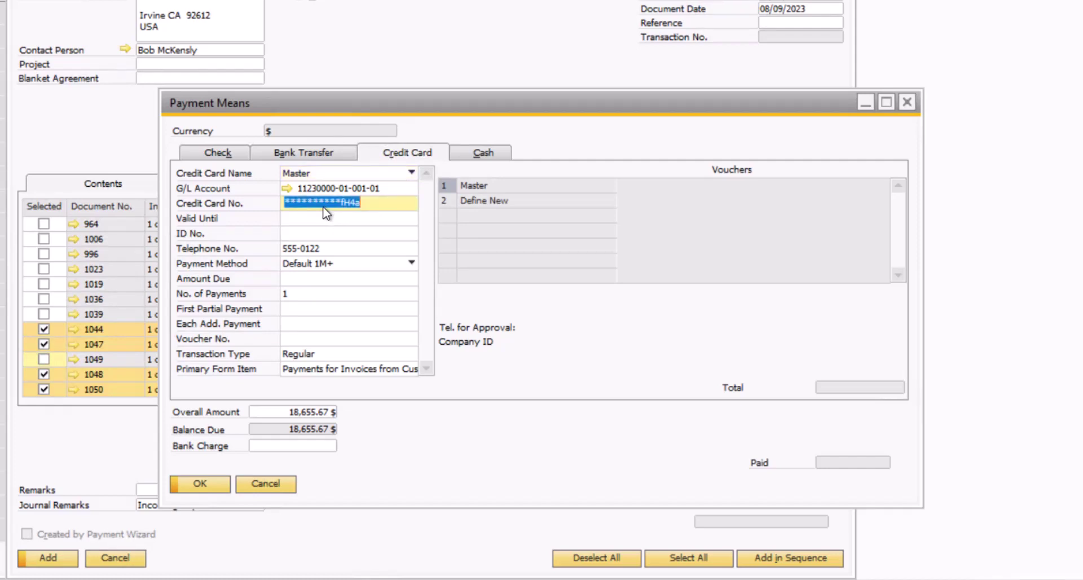
pyautogui.write('1208')
pyautogui.press('Tab')
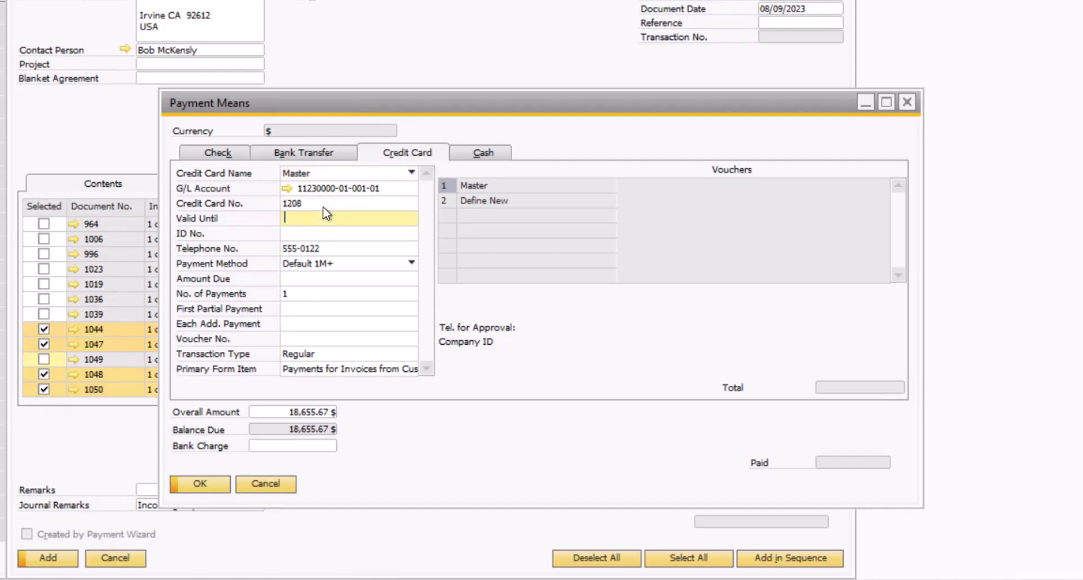
pyautogui.write('10/25')
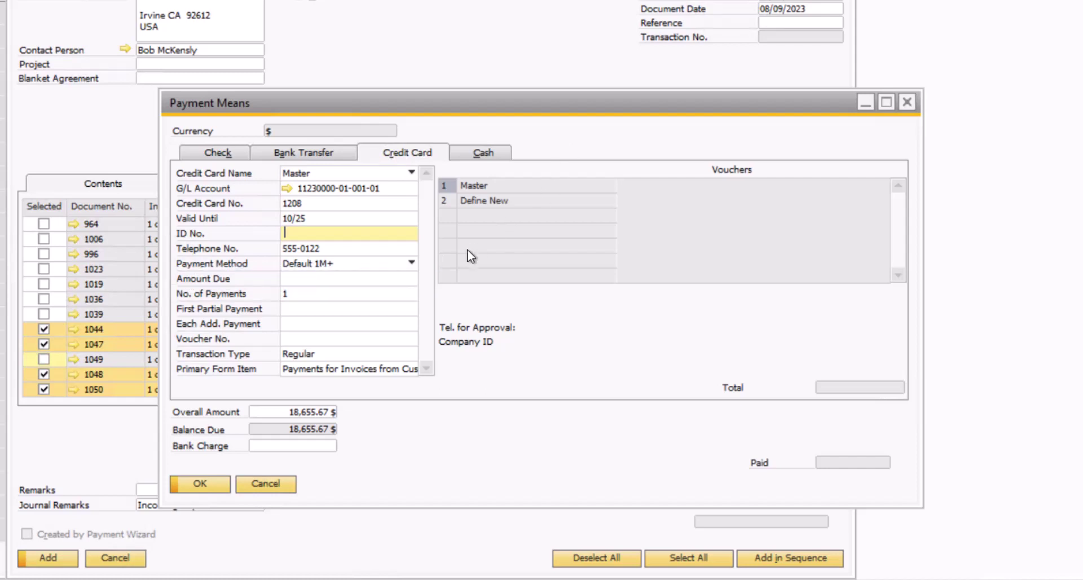
# Set the card's amount due to the full 18,655.67 $ and start a new voucher
pyautogui.click(356, 280)
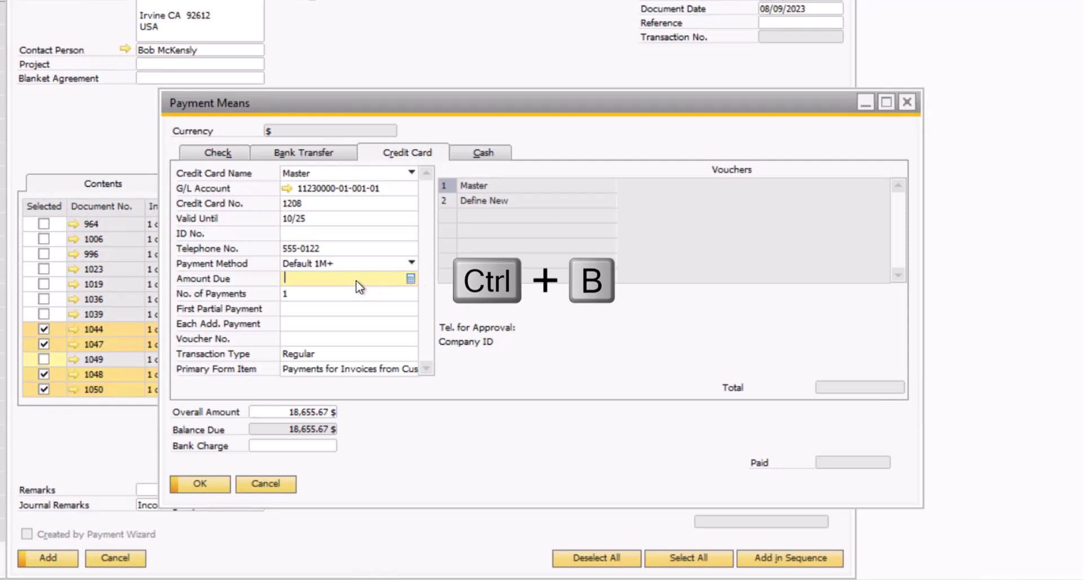
pyautogui.hotkey('ctrl', 'b')
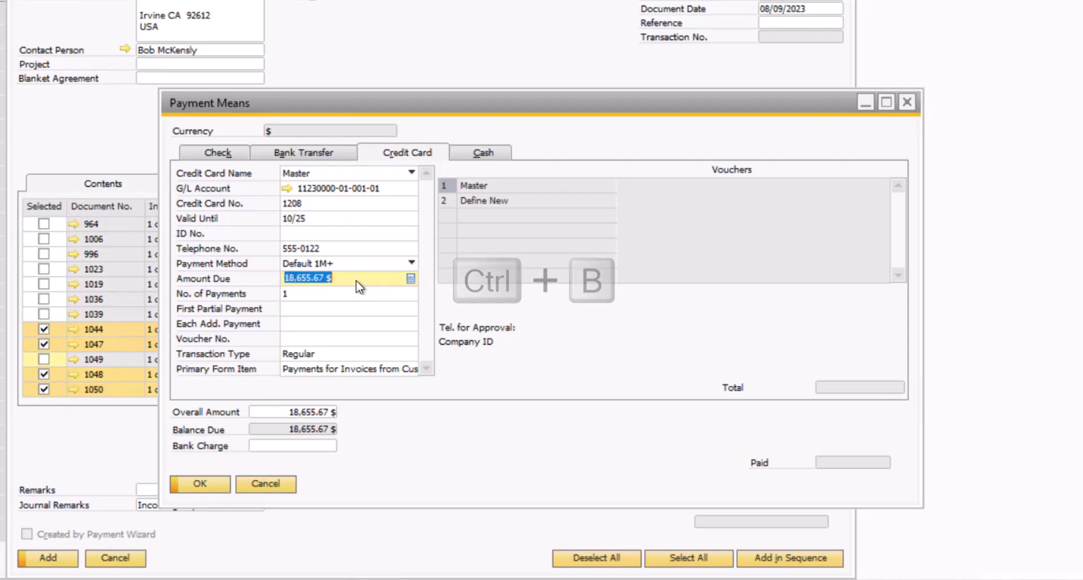
pyautogui.press('Tab')
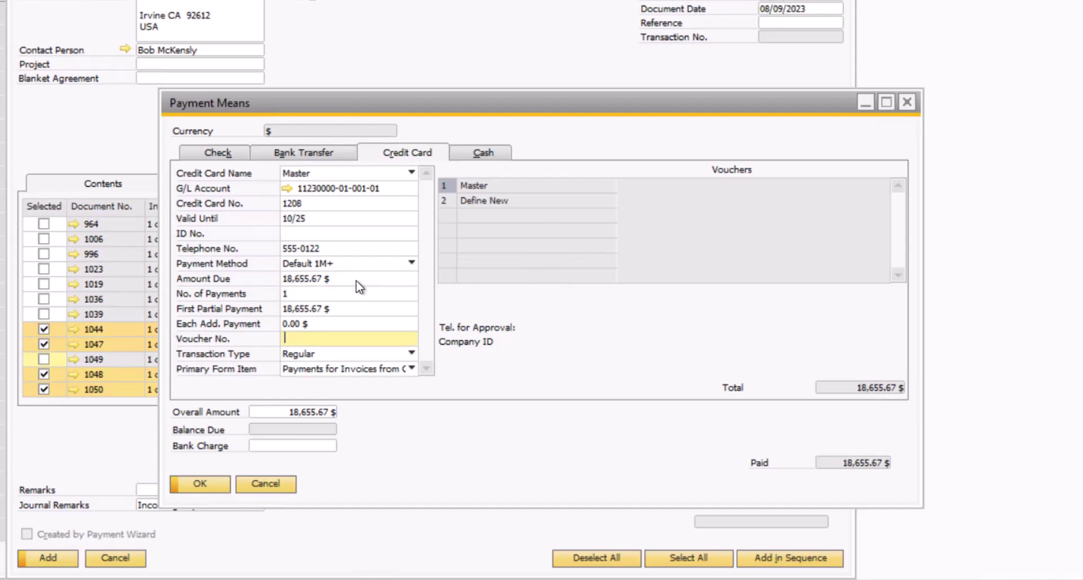
pyautogui.click(442, 198)
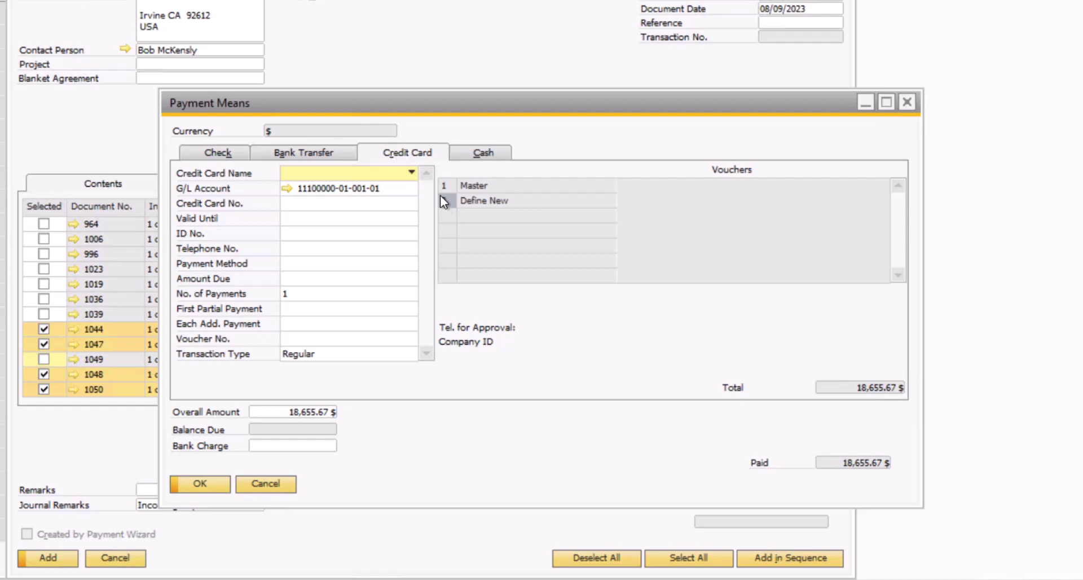
# Reselect the Master card voucher, then show the Cash on Hand payment details
pyautogui.click(444, 189)
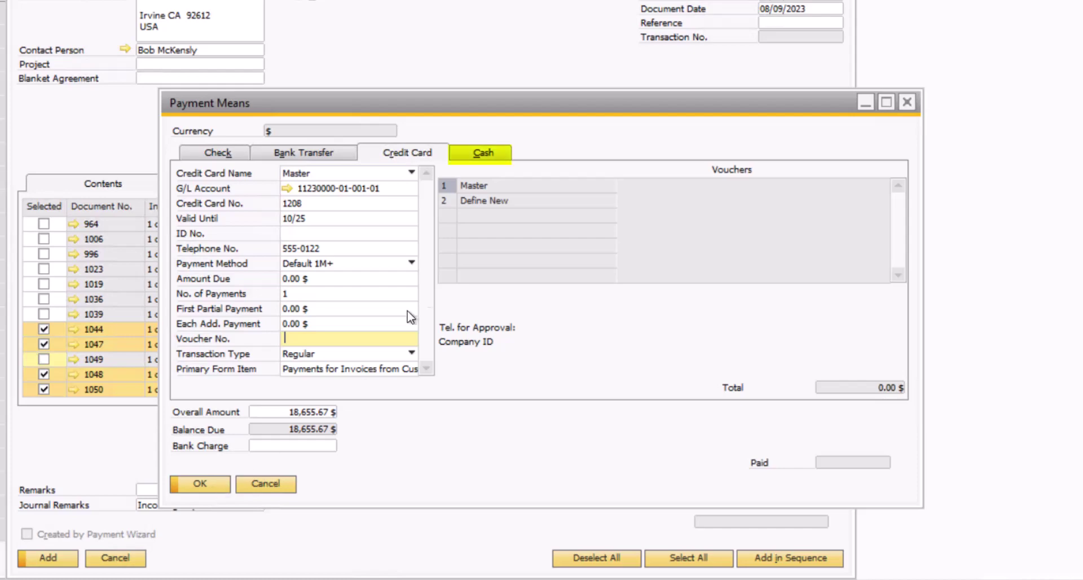
pyautogui.click(490, 152)
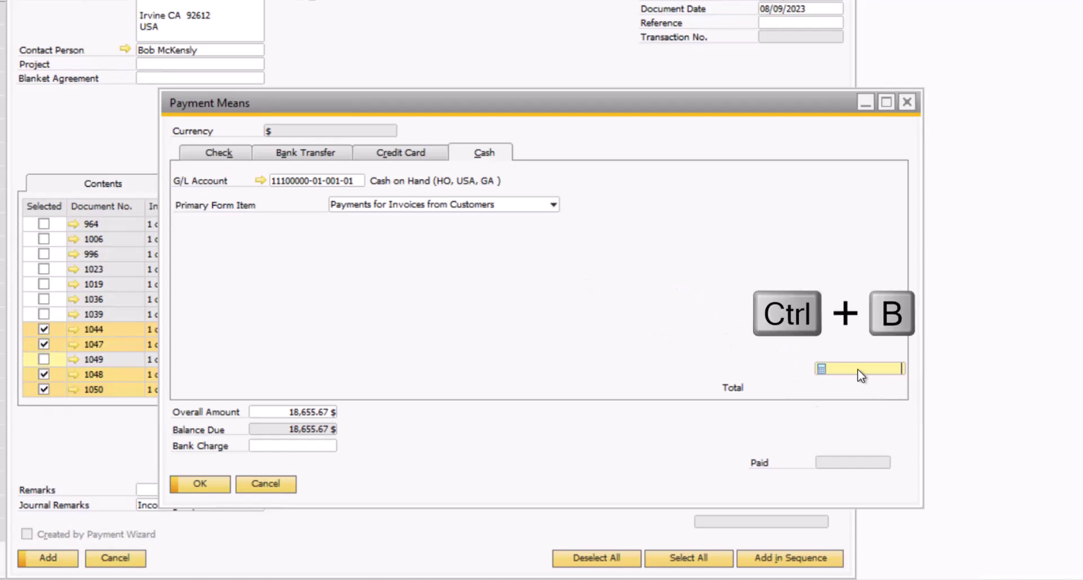
# Fill the cash total with the balance via Ctrl+B, then show the check details
pyautogui.hotkey('ctrl', 'b')
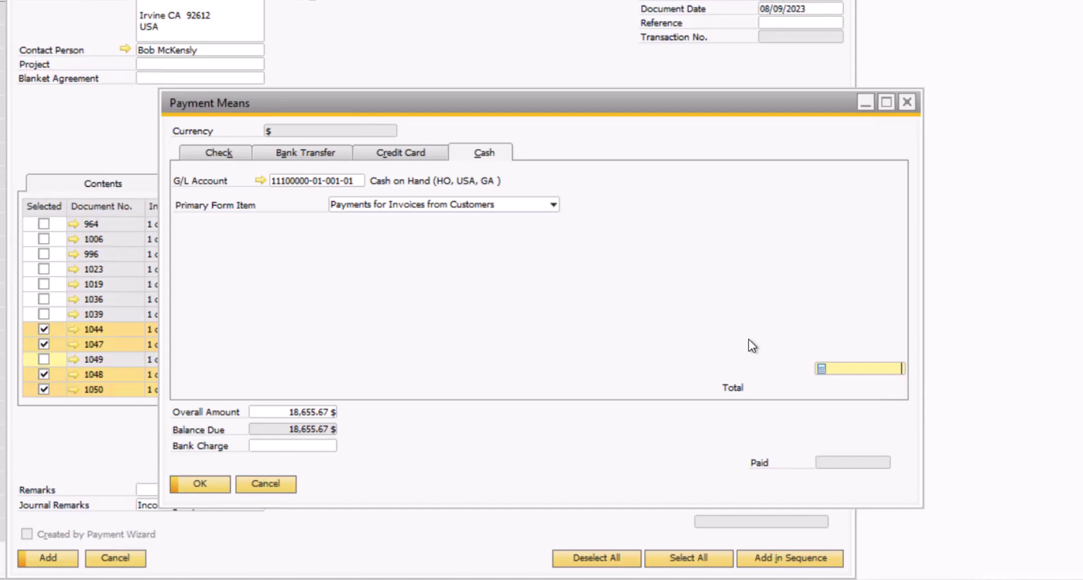
pyautogui.click(219, 157)
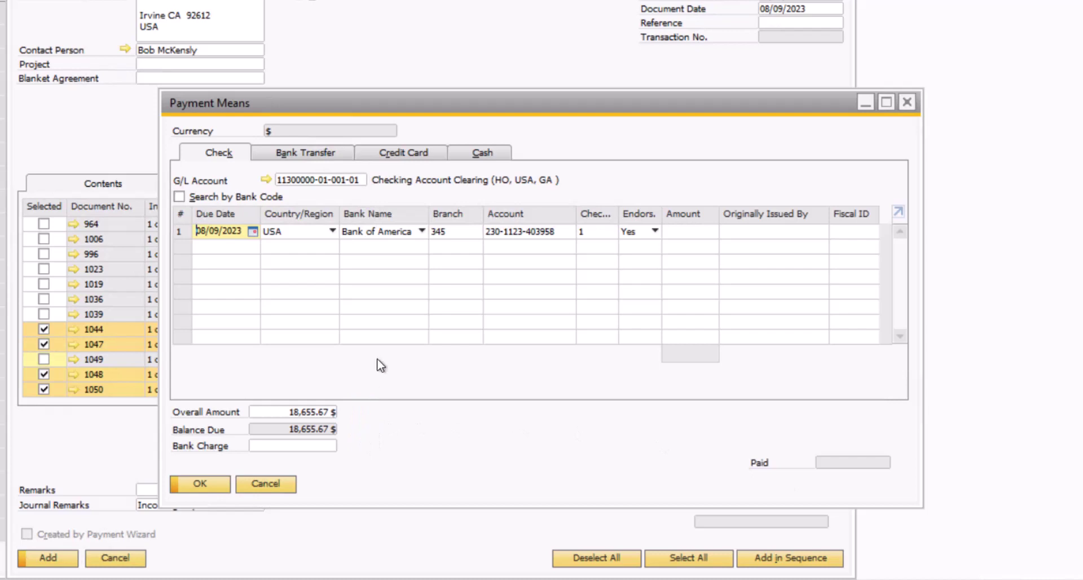
# Enter check number 352621 with an amount of 7,500
pyautogui.click(592, 237)
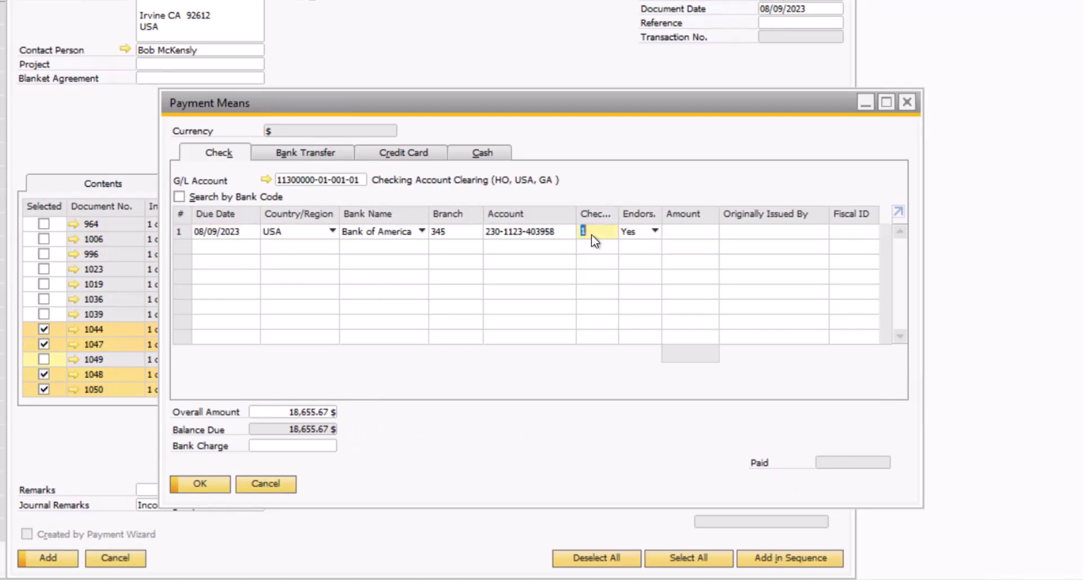
pyautogui.write('352621')
pyautogui.press('Tab')
pyautogui.press('Tab')
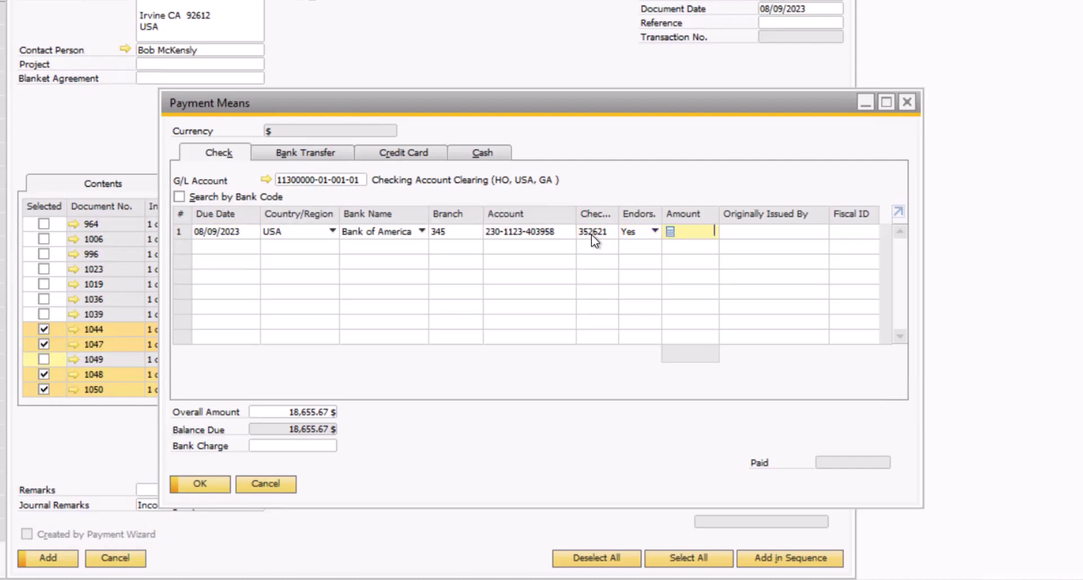
pyautogui.write('7,500')
pyautogui.press('Tab')
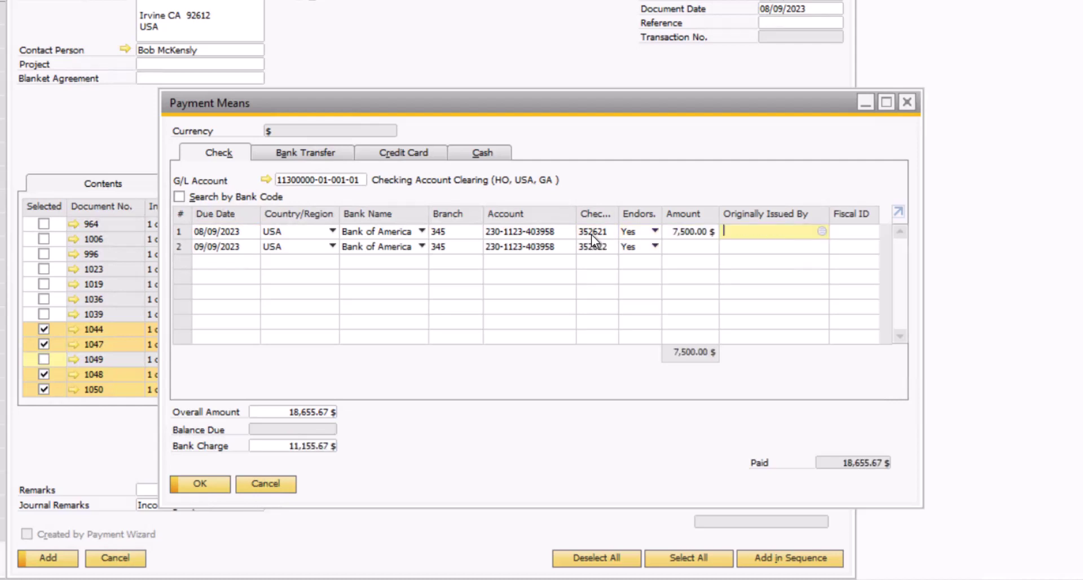
# Remove the 11,155.67 $ bank charge and pay that balance in cash instead
pyautogui.click(330, 449)
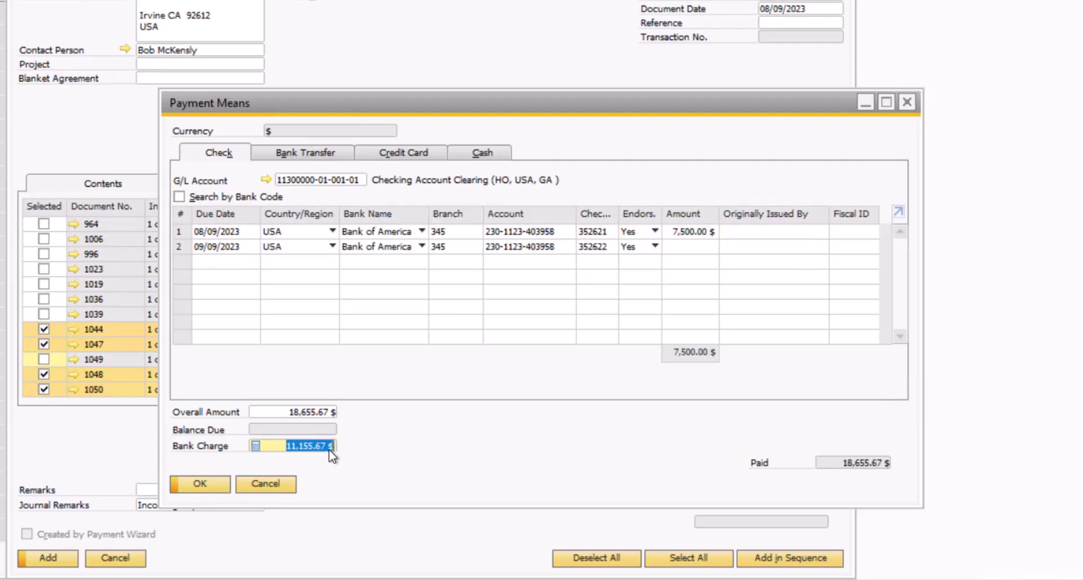
pyautogui.press('BackSpace')
pyautogui.press('Tab')
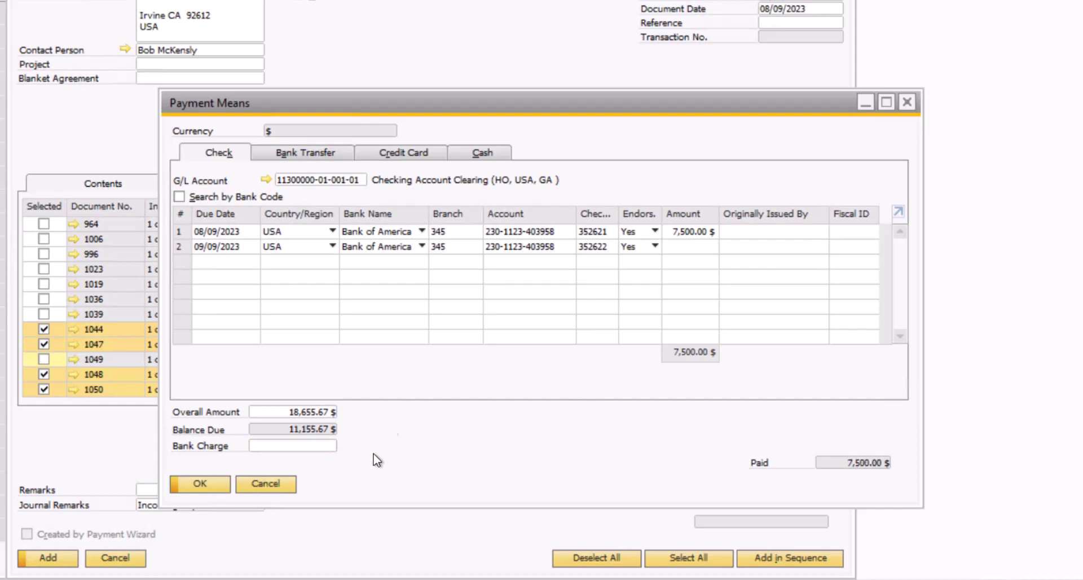
pyautogui.click(478, 158)
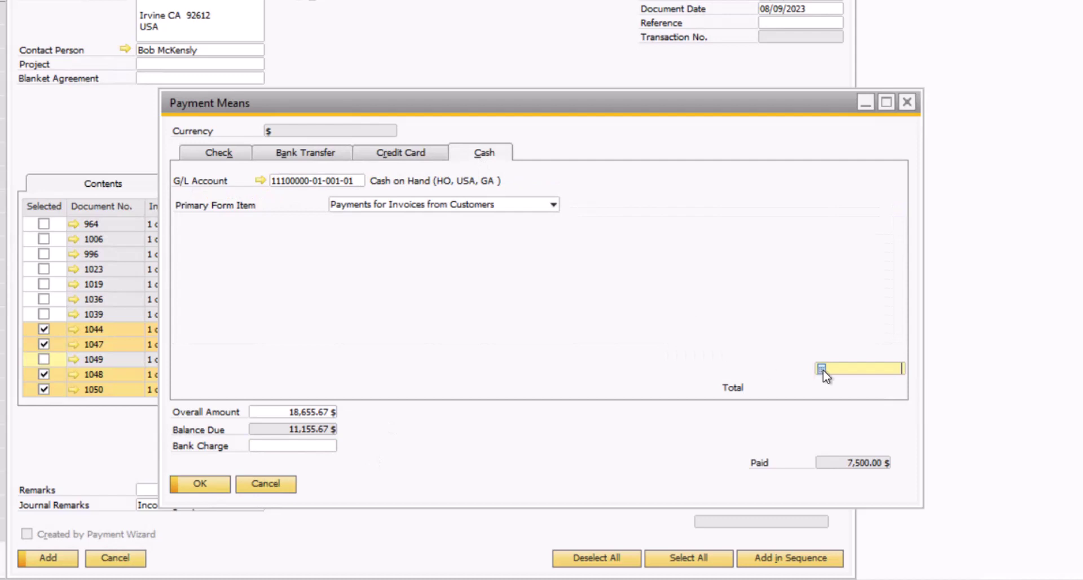
pyautogui.hotkey('ctrl', 'b')
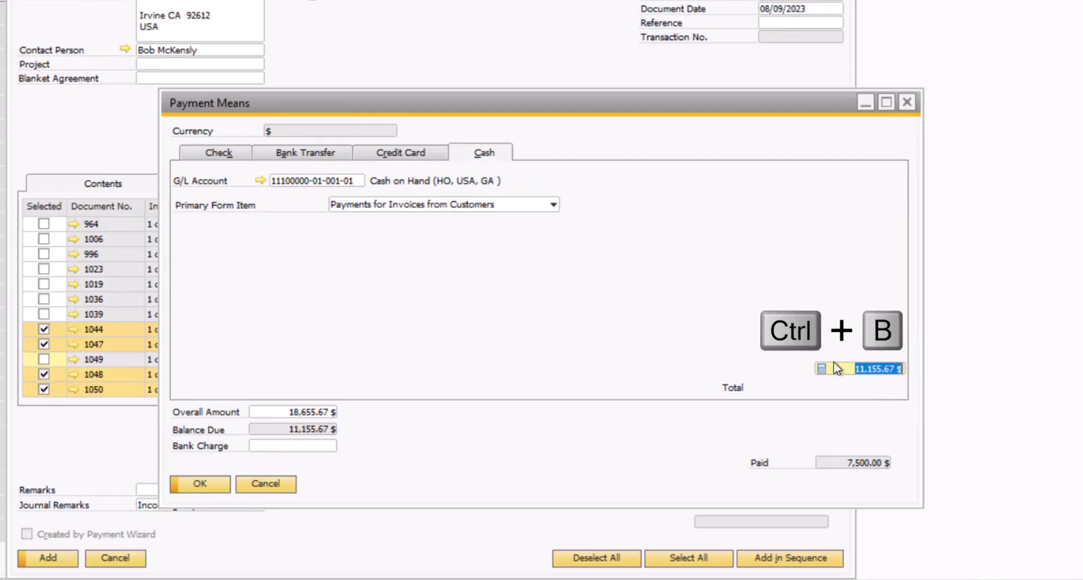
pyautogui.press('Tab')
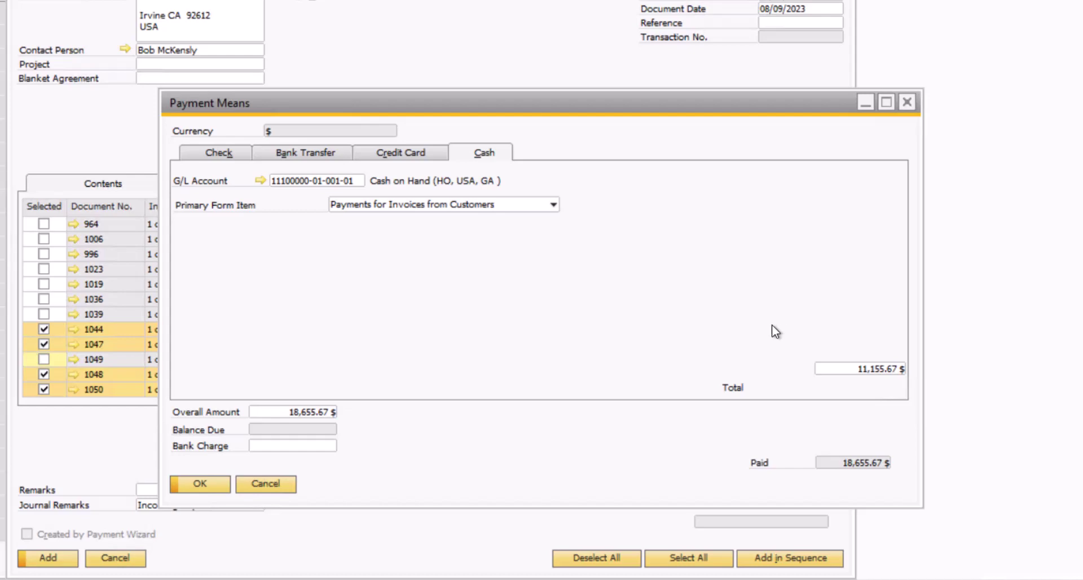
# Confirm the payment means and enter TRNS 320369 as the payment reference
pyautogui.click(209, 487)
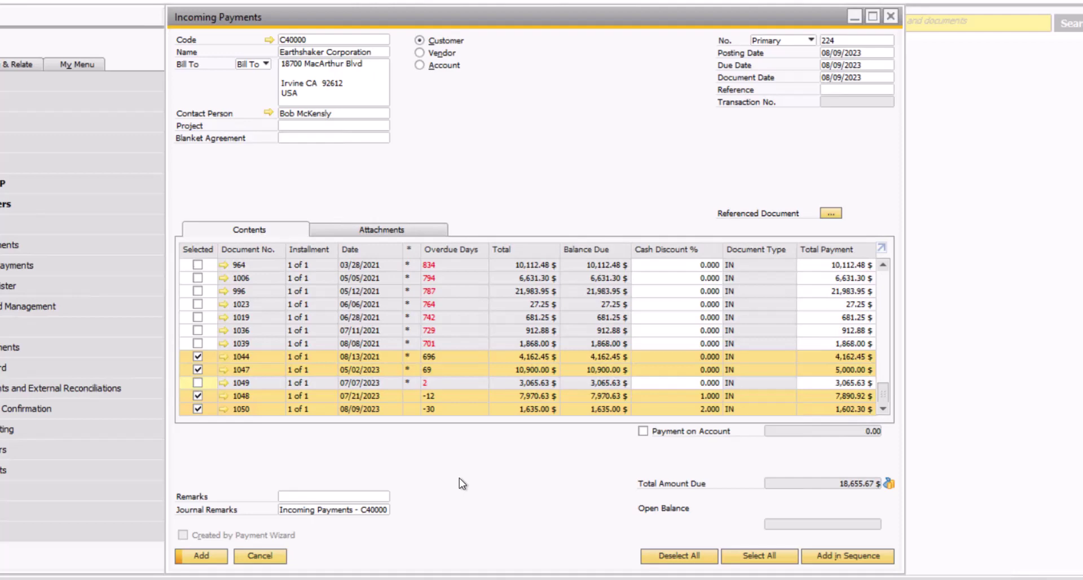
pyautogui.click(861, 92)
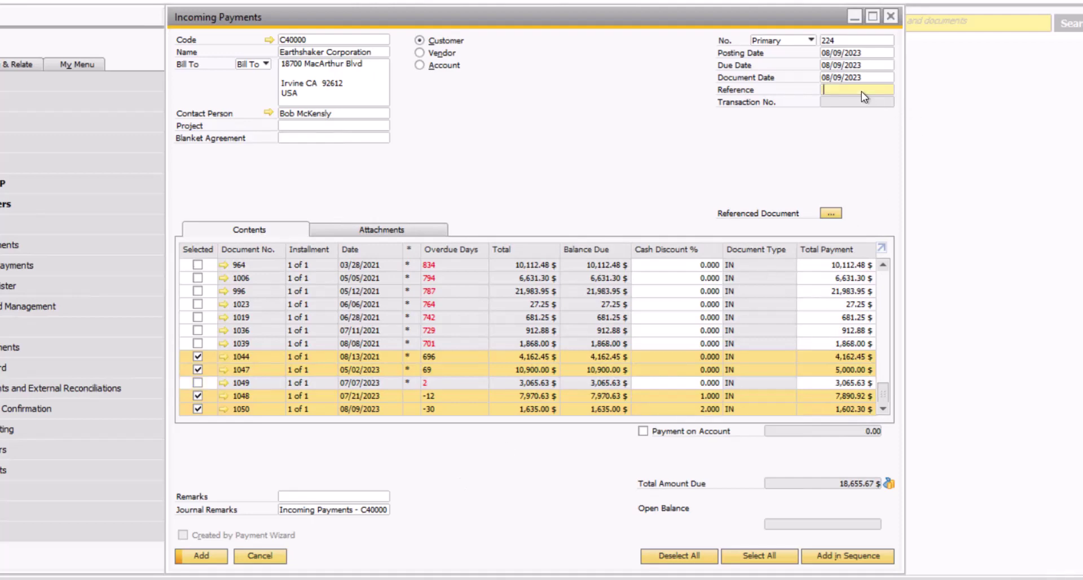
pyautogui.write('TRNS 320369')
pyautogui.moveTo(878, 90); pyautogui.dragTo(801, 89)
# Copy TRNS 320369 into Remarks and view the payment's attachments
pyautogui.hotkey('ctrl', 'c')
pyautogui.click(330, 499)
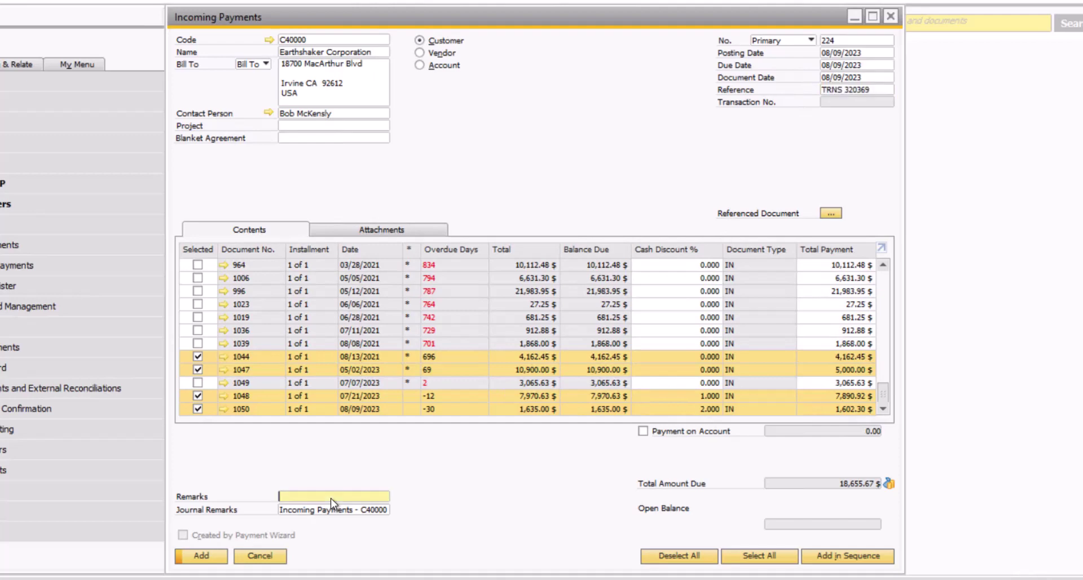
pyautogui.hotkey('ctrl', 'v')
pyautogui.click(389, 232)
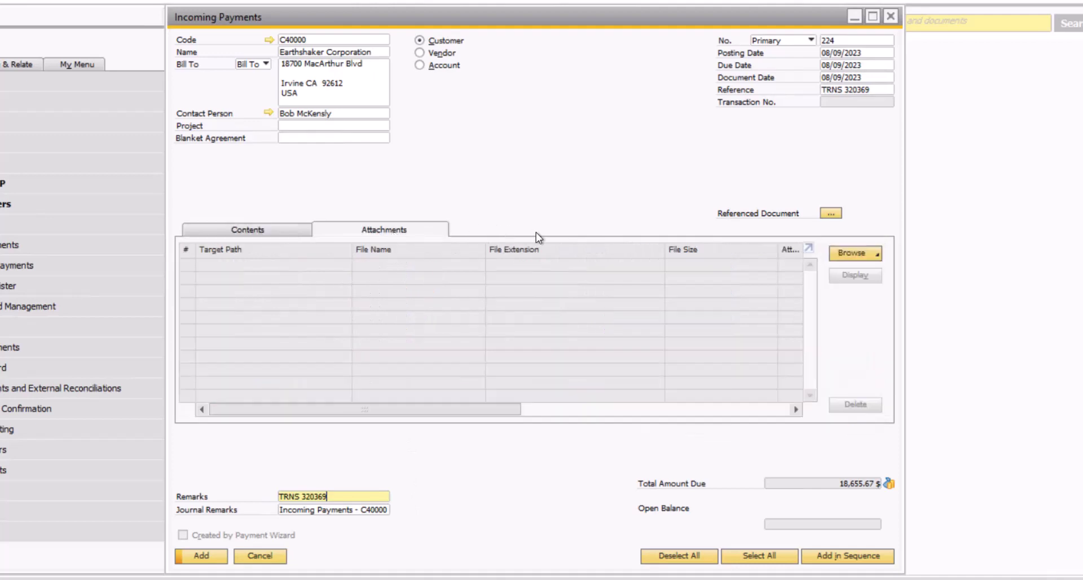
# Add the Earthshaker incoming payment and preview its journal entry, transaction 5604
pyautogui.click(252, 231)
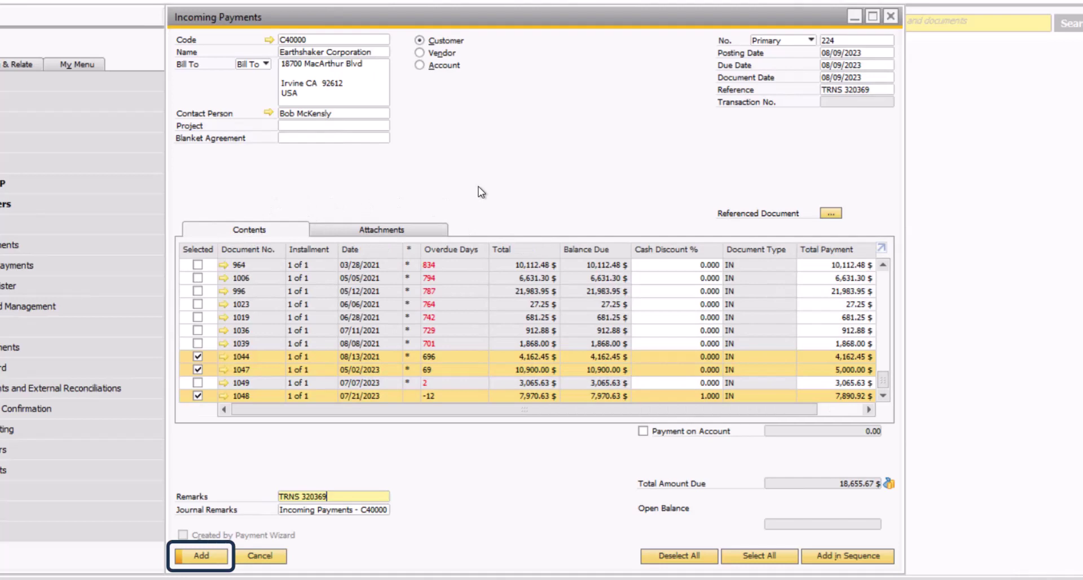
pyautogui.click(215, 557)
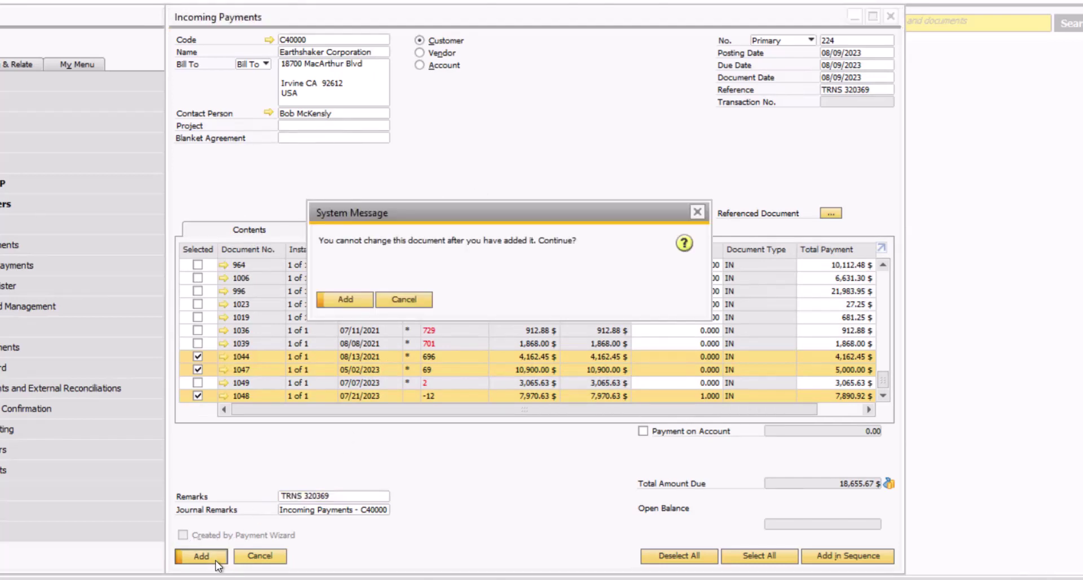
pyautogui.click(346, 303)
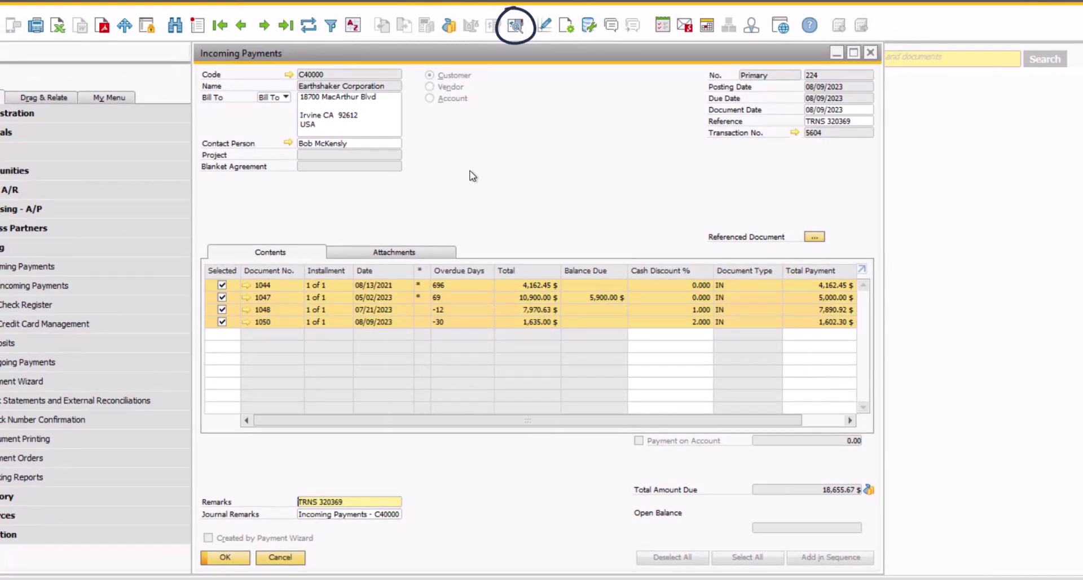
pyautogui.click(515, 25)
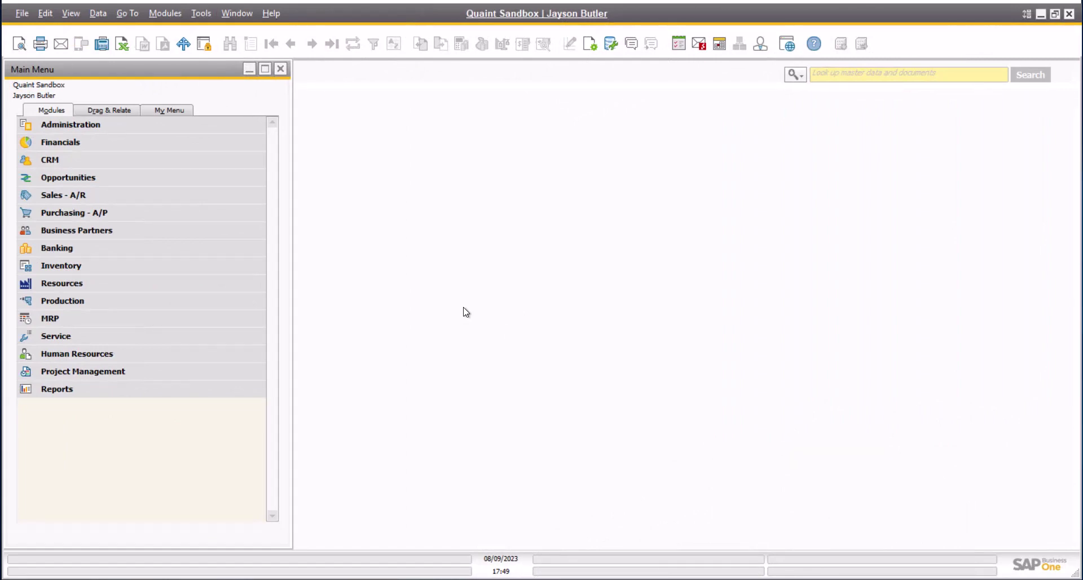
# Find A/R invoice 1039 and start a 1,868.00 $ incoming payment for it
pyautogui.click(119, 197)
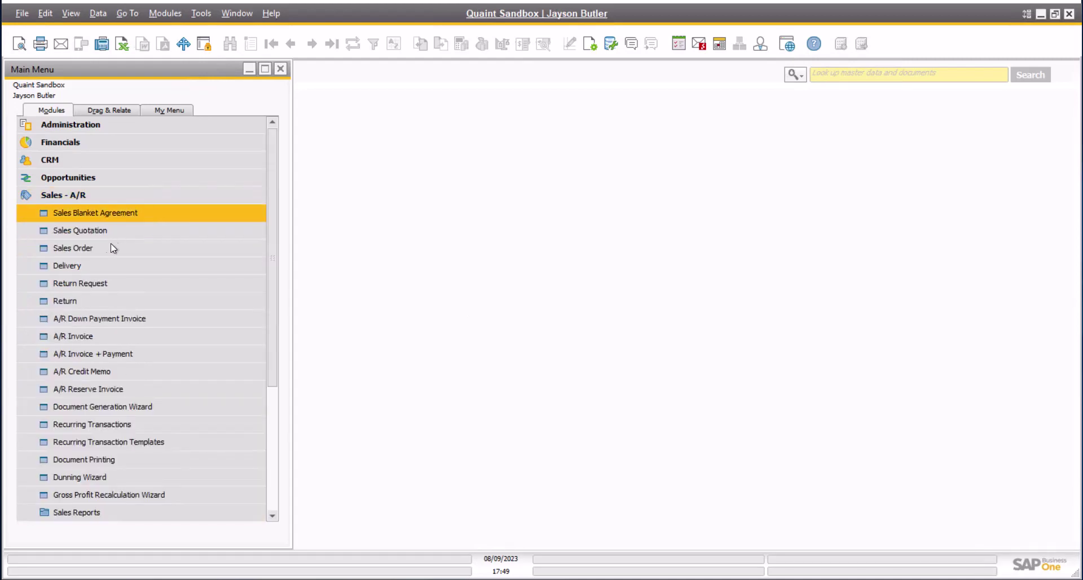
pyautogui.click(81, 341)
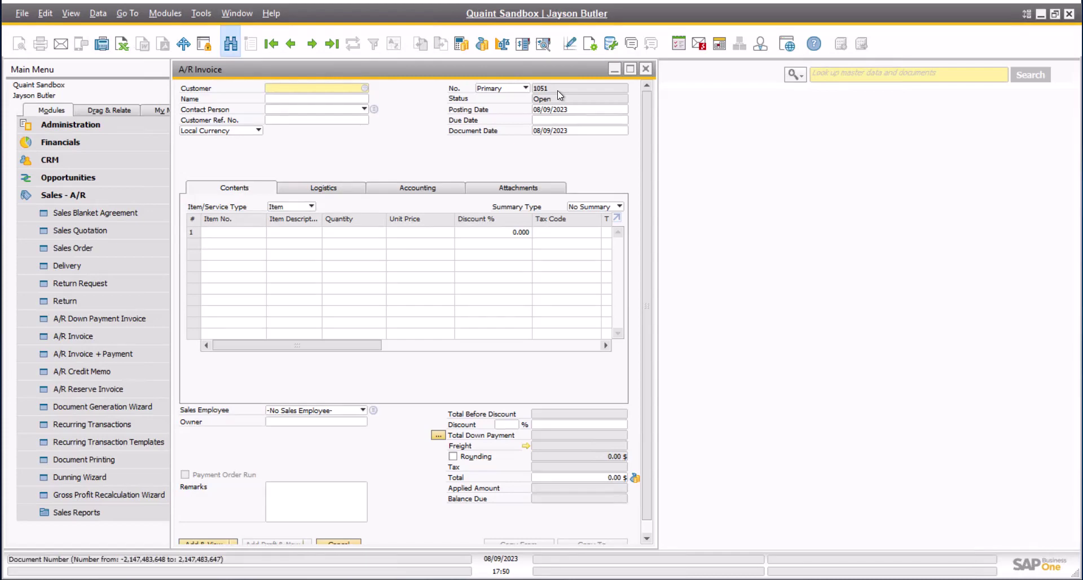
pyautogui.hotkey('ctrl', 'f')
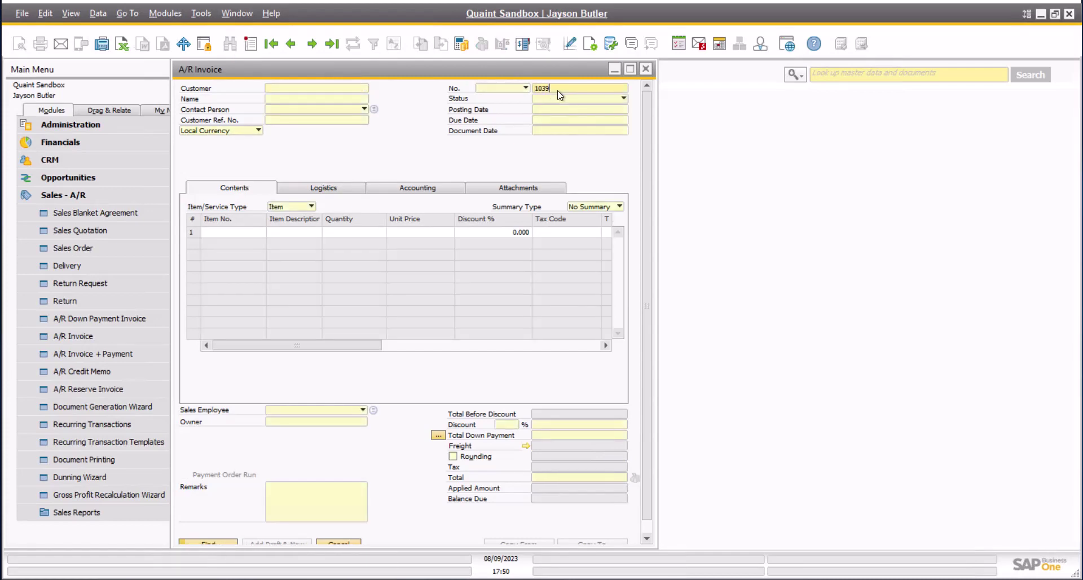
pyautogui.press('Return')
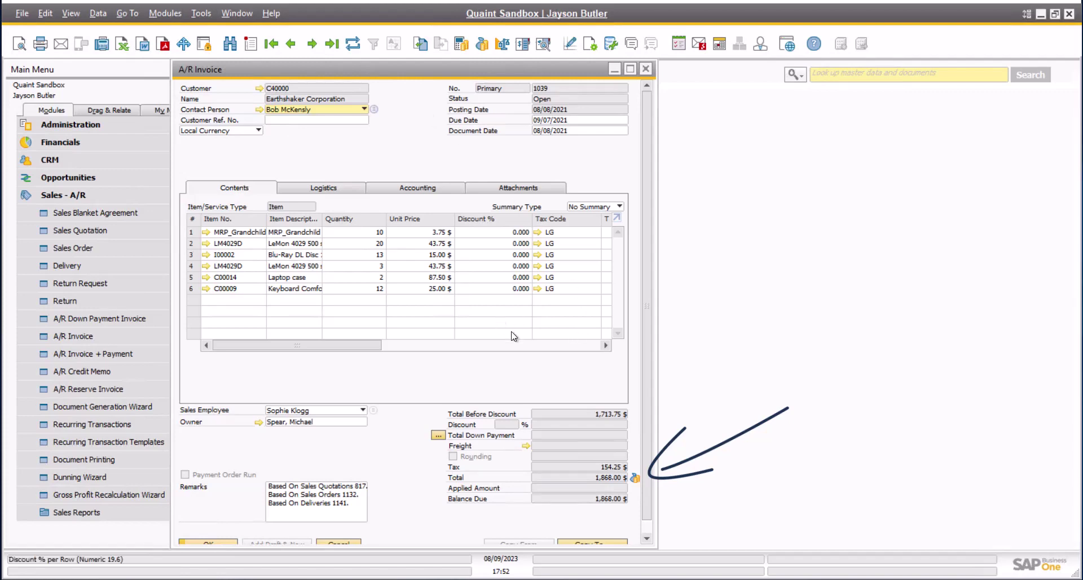
pyautogui.hotkey('ctrl', 'shift', 'b')
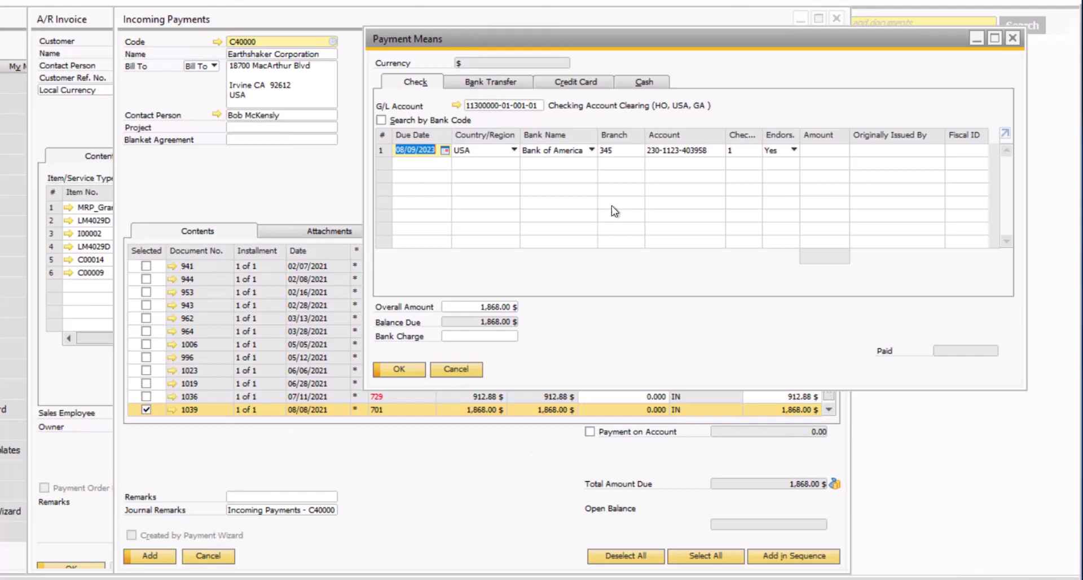
# Check the credit card option, then show invoice 1039's context menu with Payment Means
pyautogui.click(589, 86)
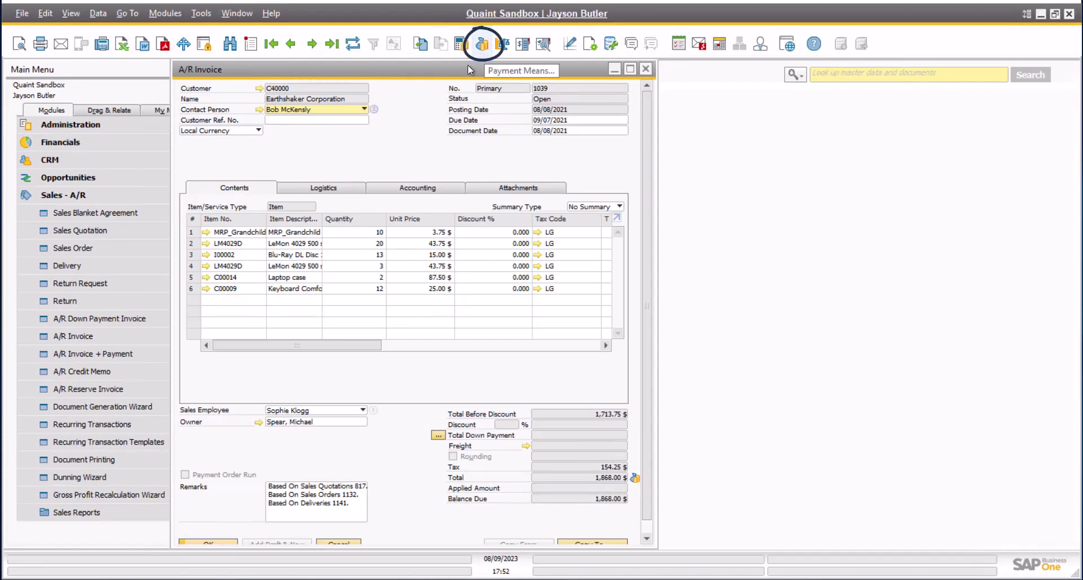
pyautogui.rightClick(393, 137)
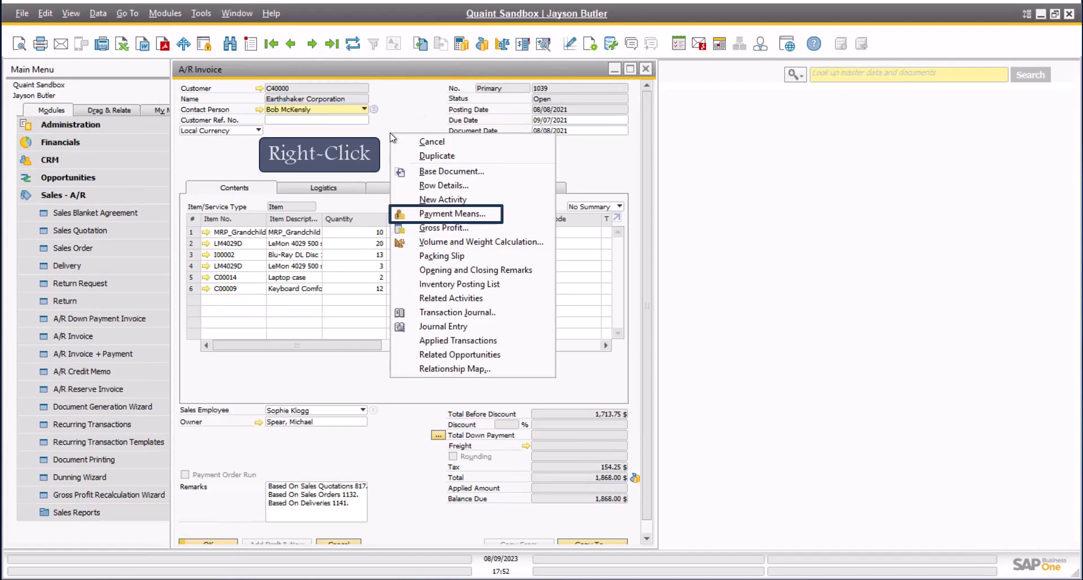